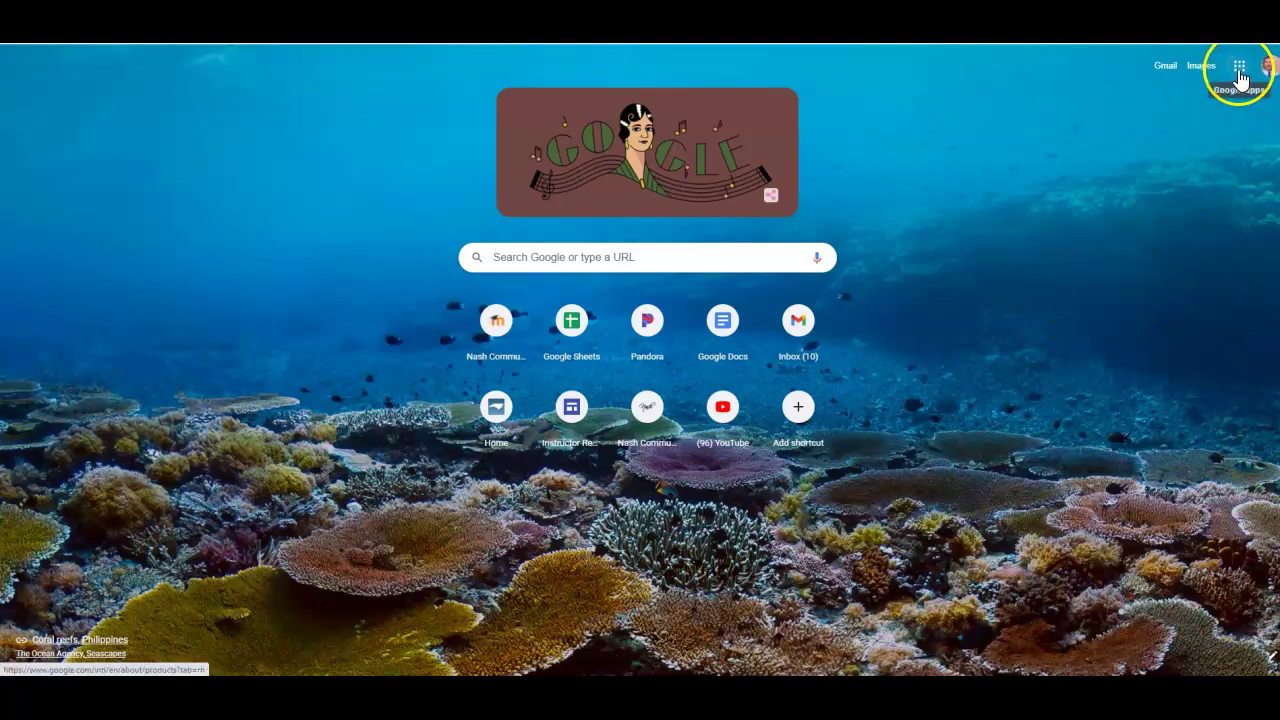
Step: Open Google Forms from the Google apps list and create a blank form
left_click(1239, 68)
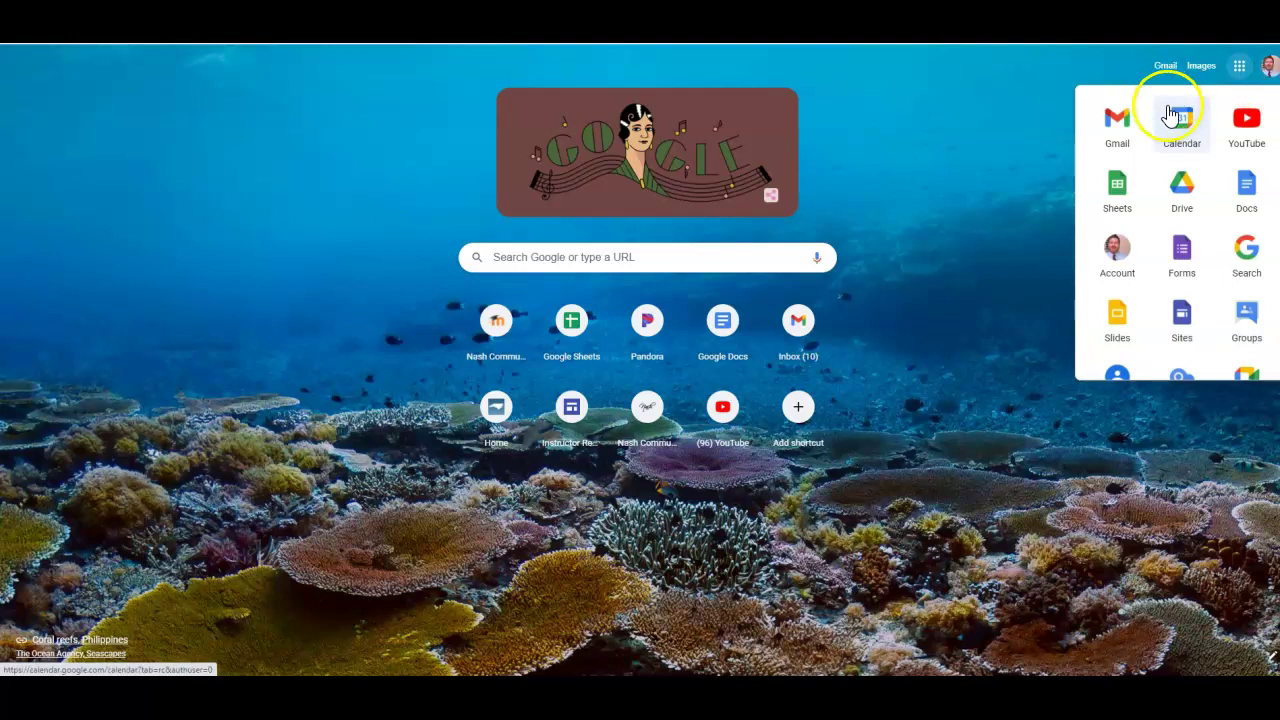
scroll(1182, 194, "down", 5)
scroll(1187, 240, "up", 5)
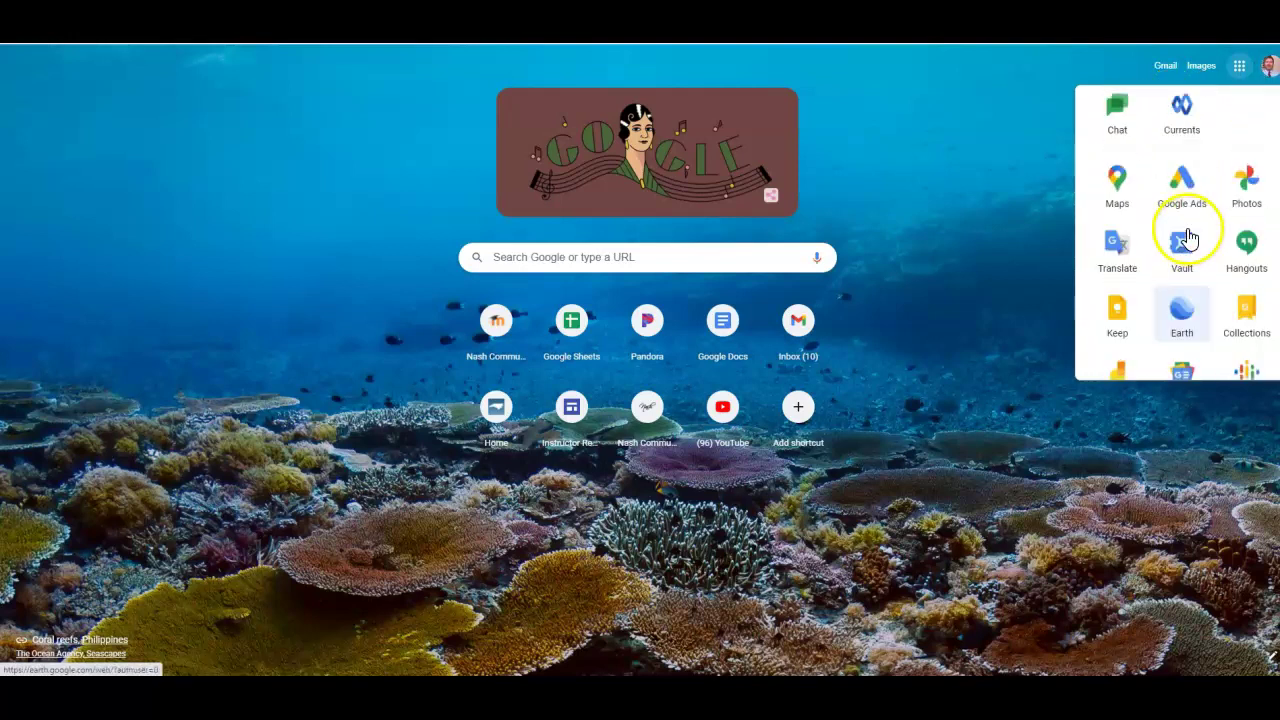
left_click(1183, 190)
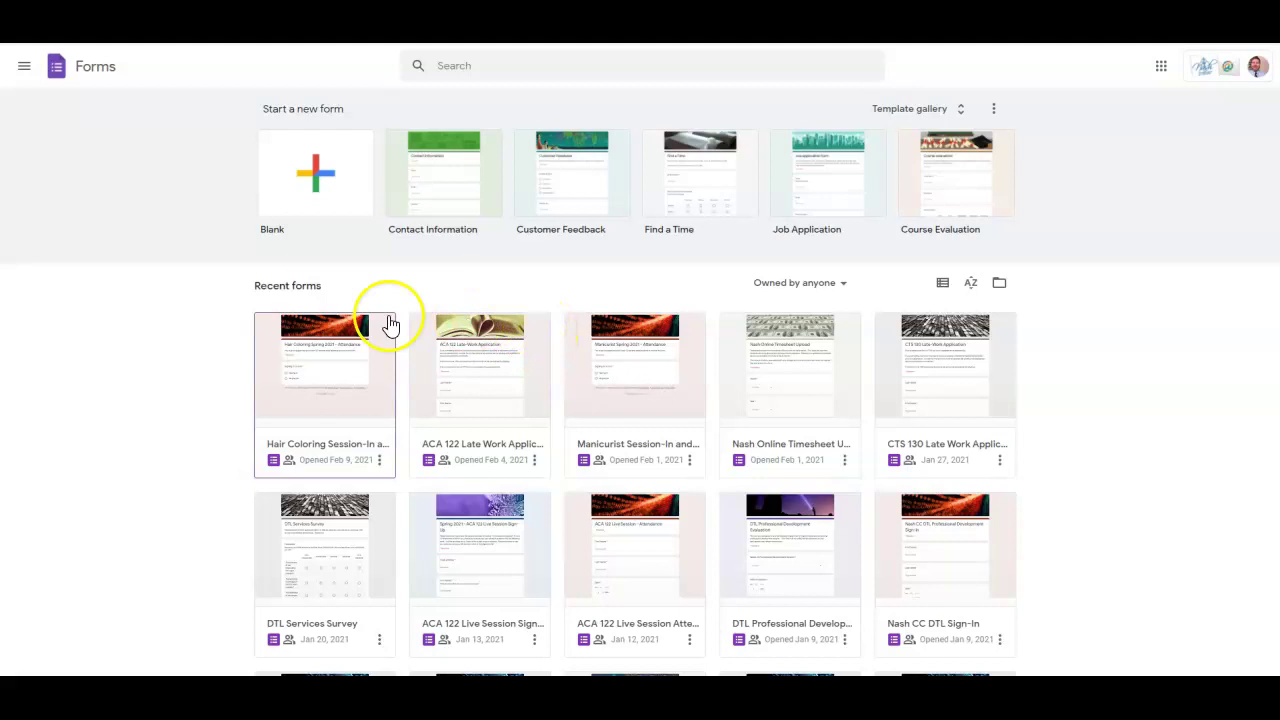
left_click(314, 183)
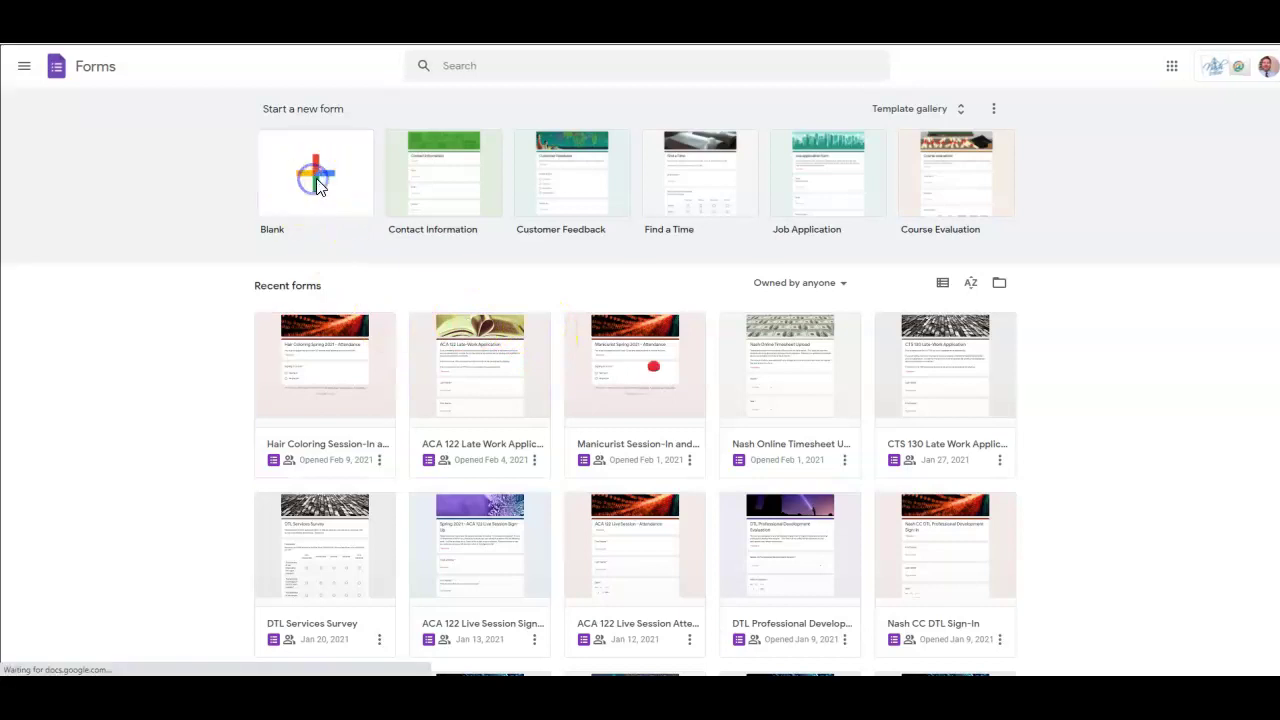
left_click(318, 200)
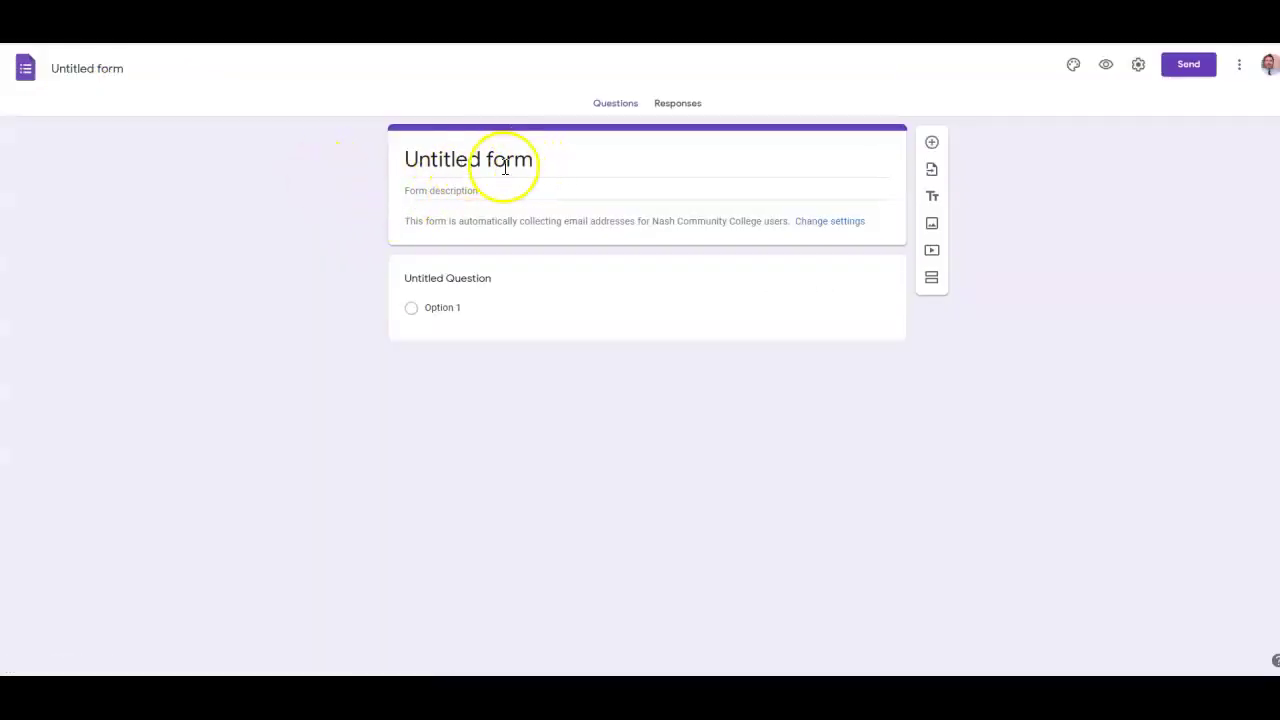
Step: Title the blank form "Sign in Form"
left_click(546, 163)
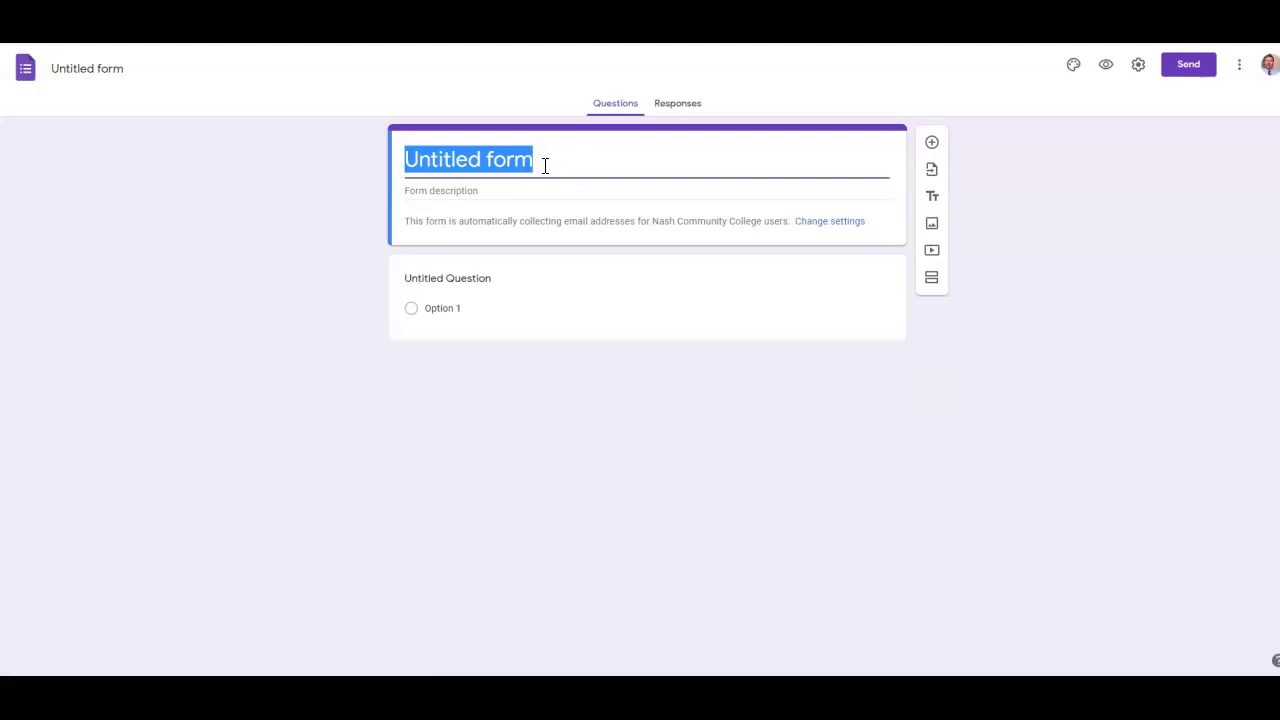
type("Sign in Form")
left_click(540, 172)
left_click(526, 211)
left_click(492, 198)
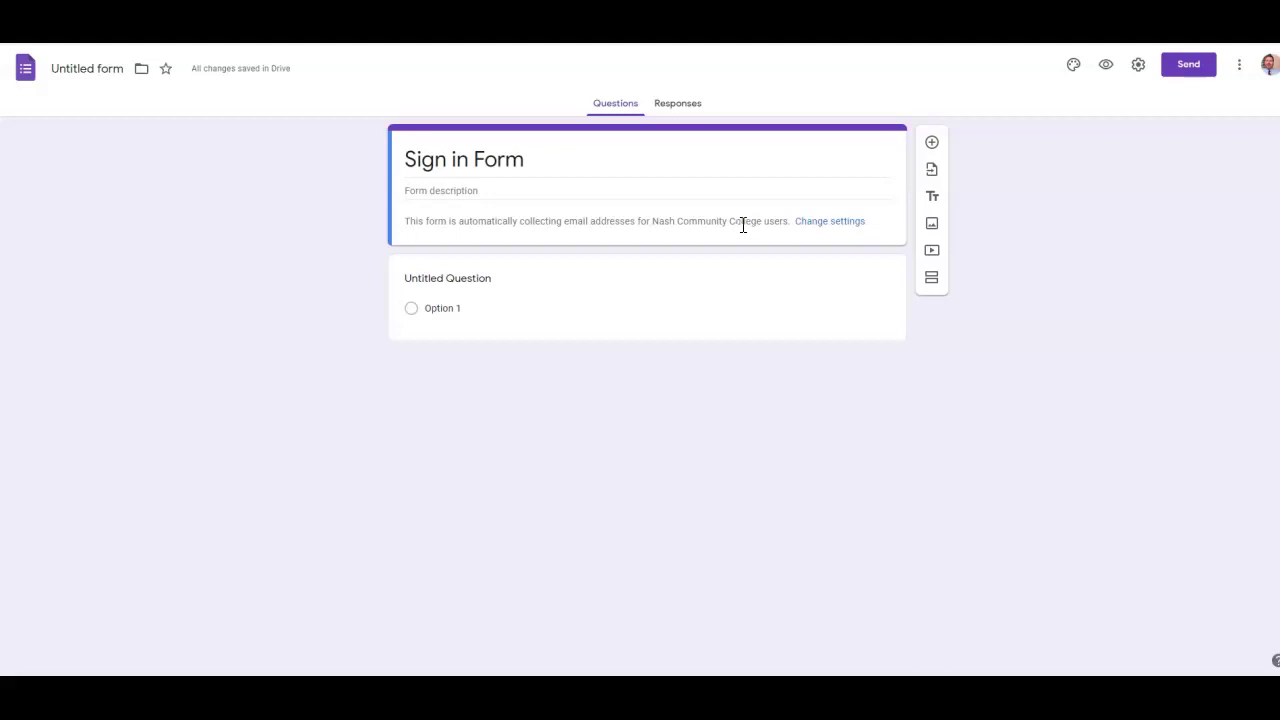
Step: Name the form's file "Sign in Form" to match the form title
left_click(444, 280)
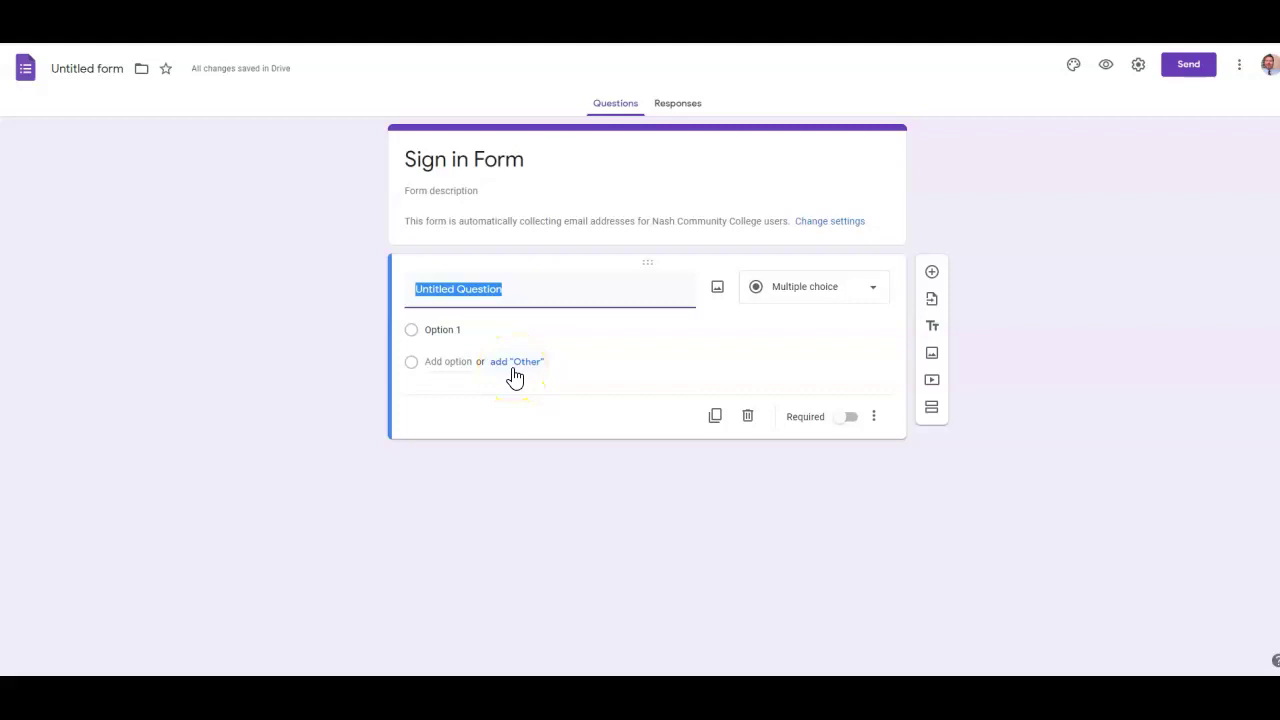
left_click(87, 70)
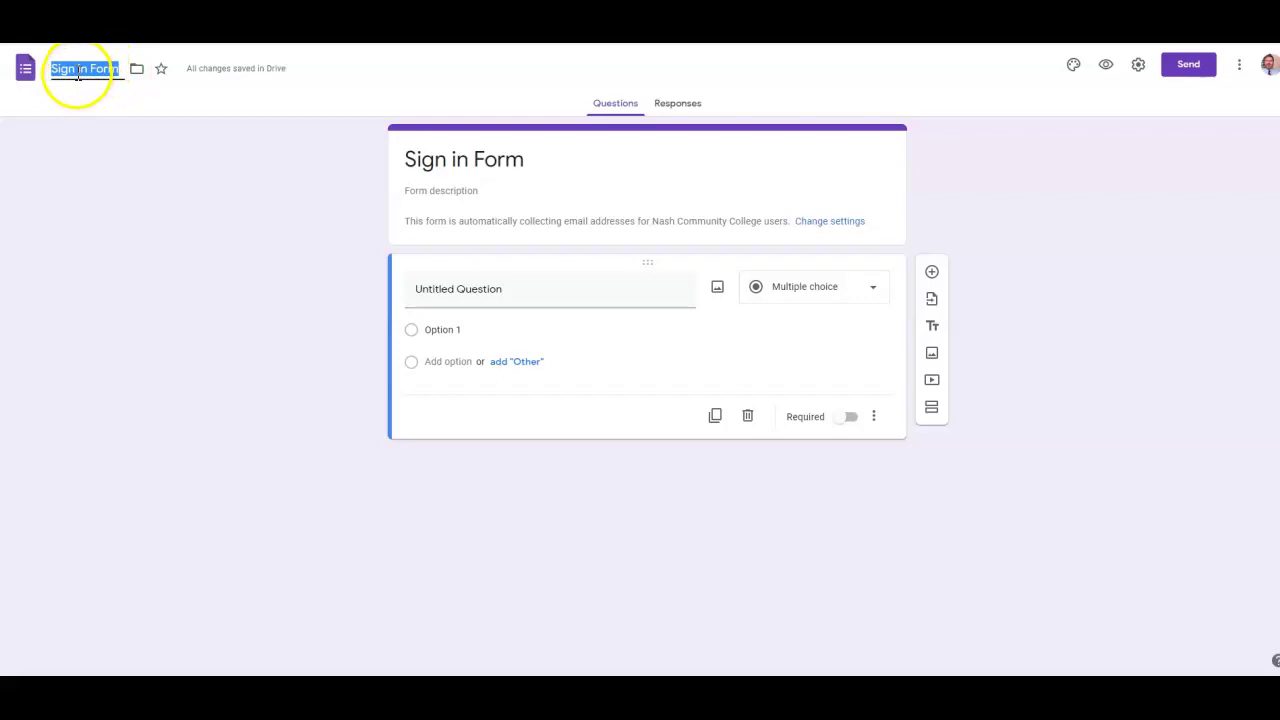
left_click(476, 162)
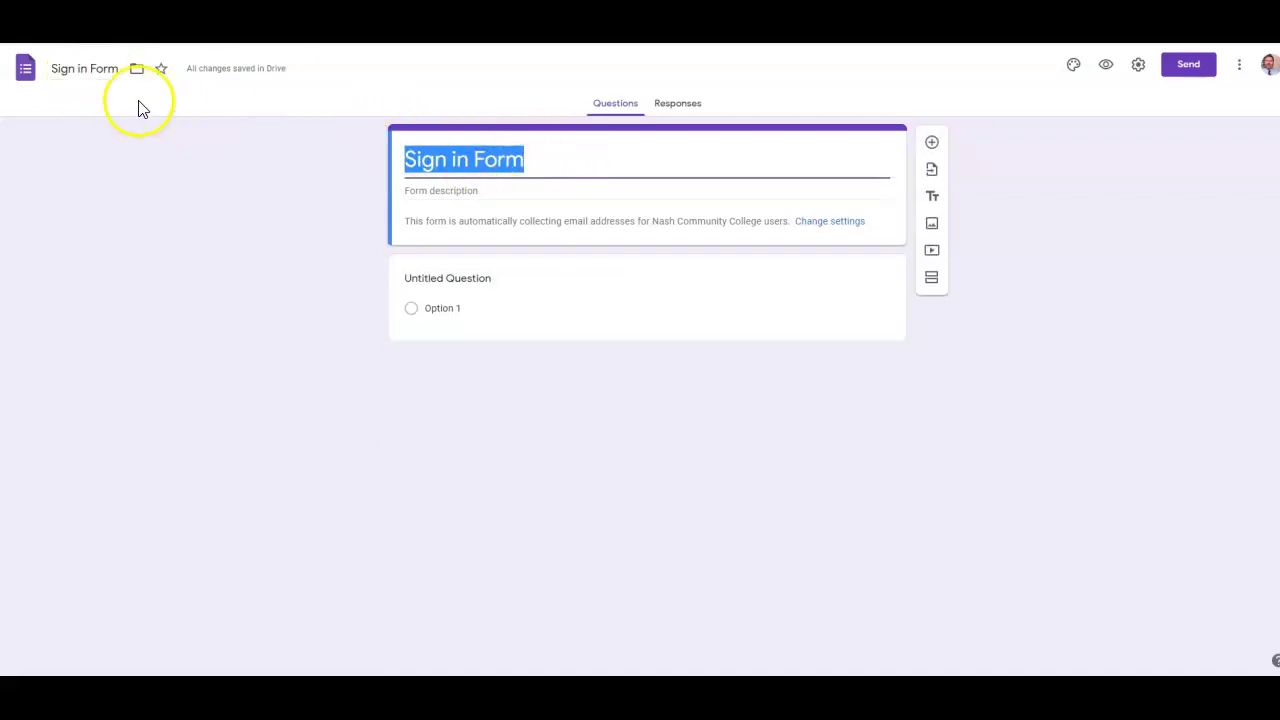
left_click(88, 68)
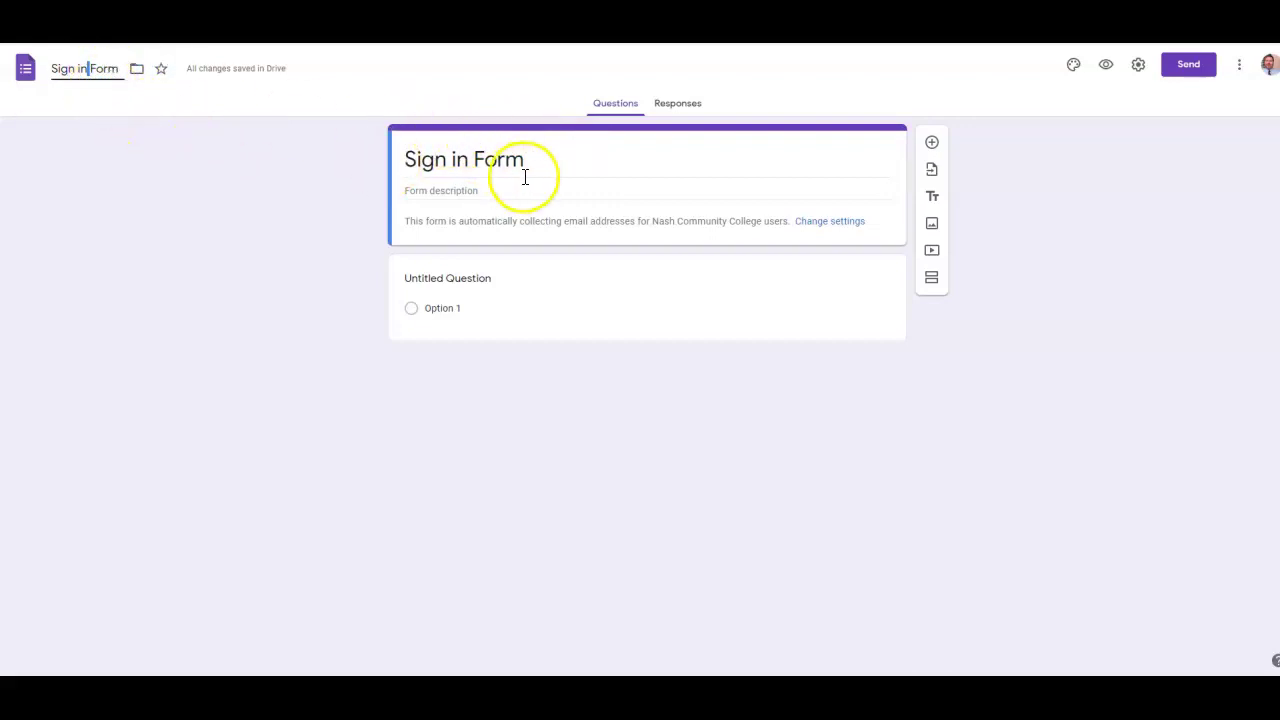
Step: Change the untitled question's type to Short answer
left_click(522, 280)
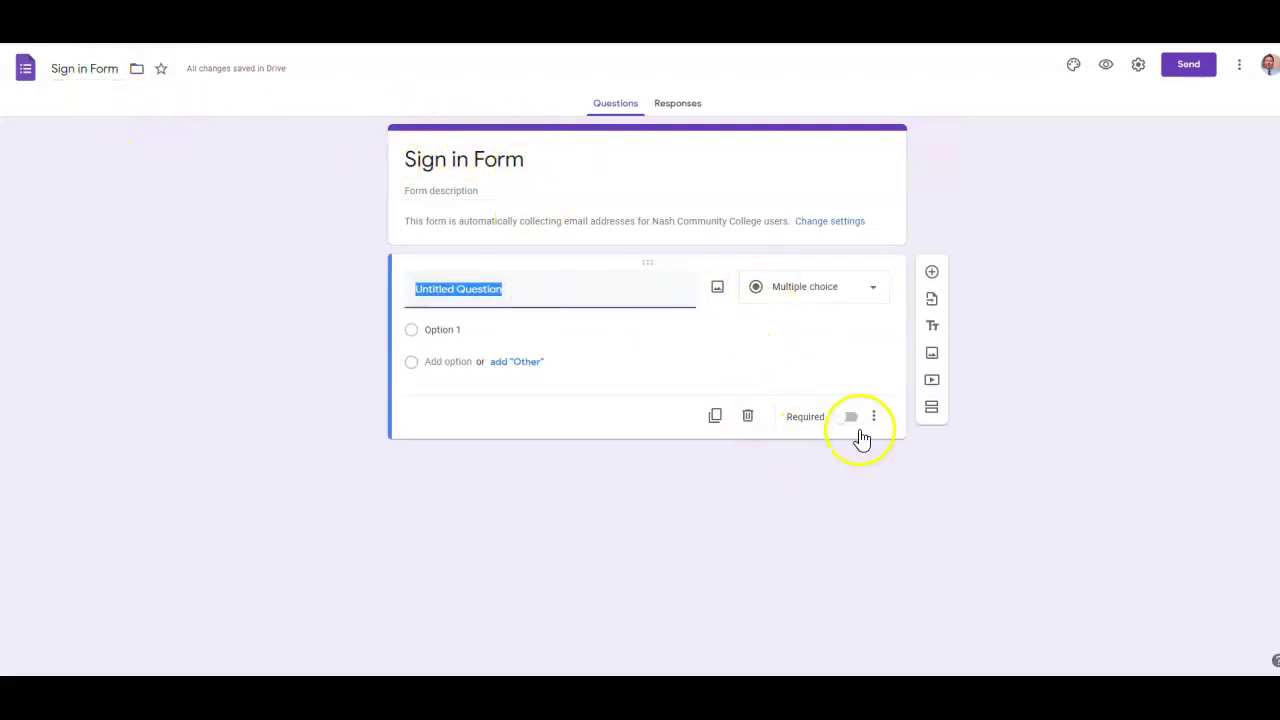
left_click(840, 292)
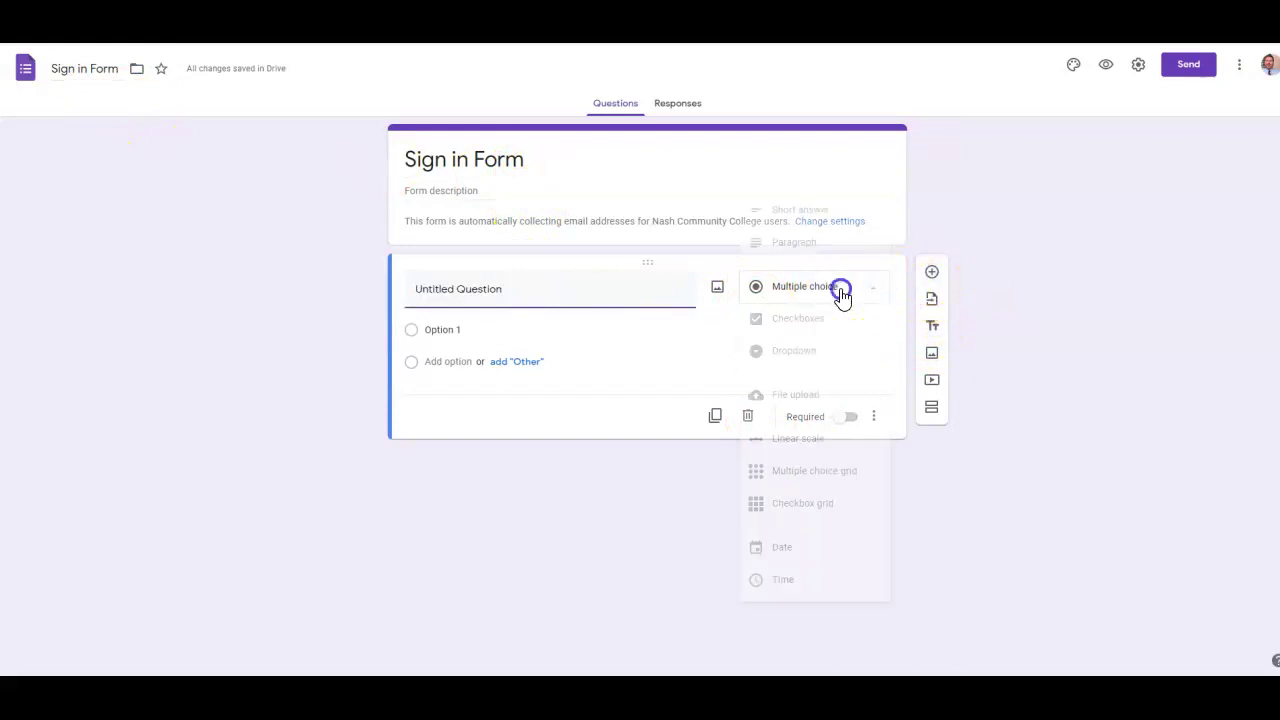
left_click(820, 210)
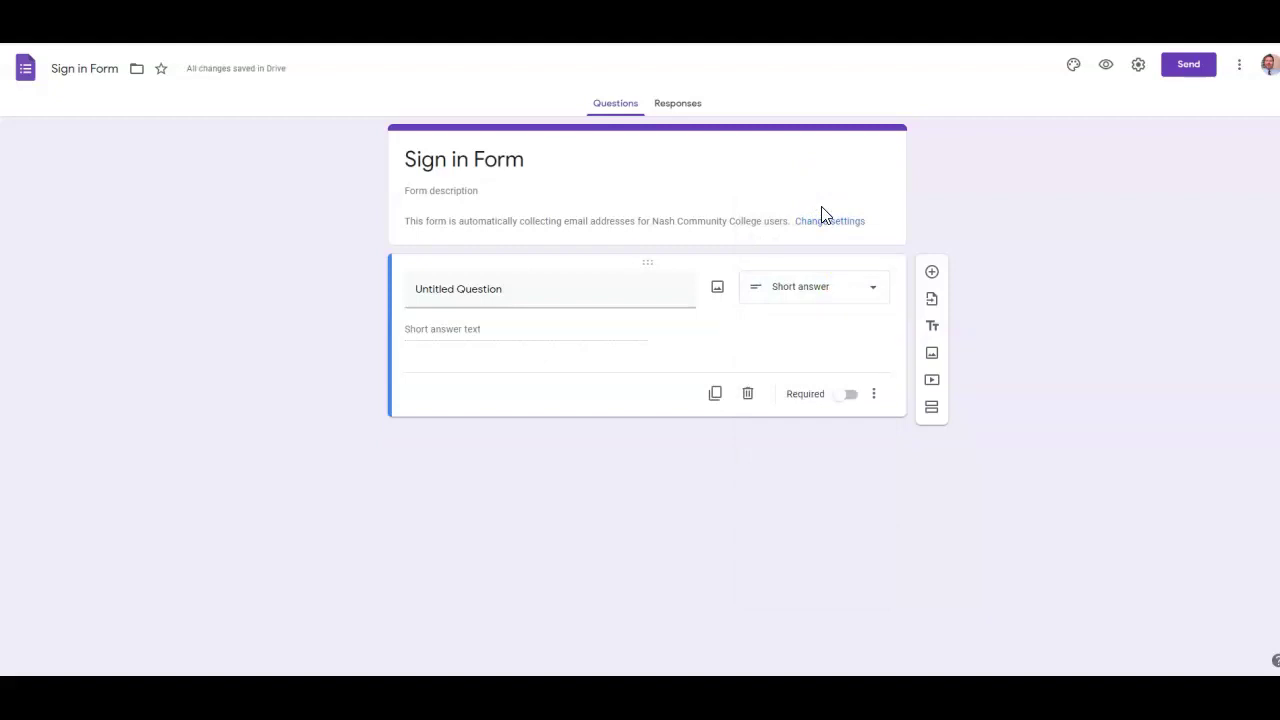
Step: Title the short answer question "Last Name" and keep its Short answer type
triple_click(562, 292)
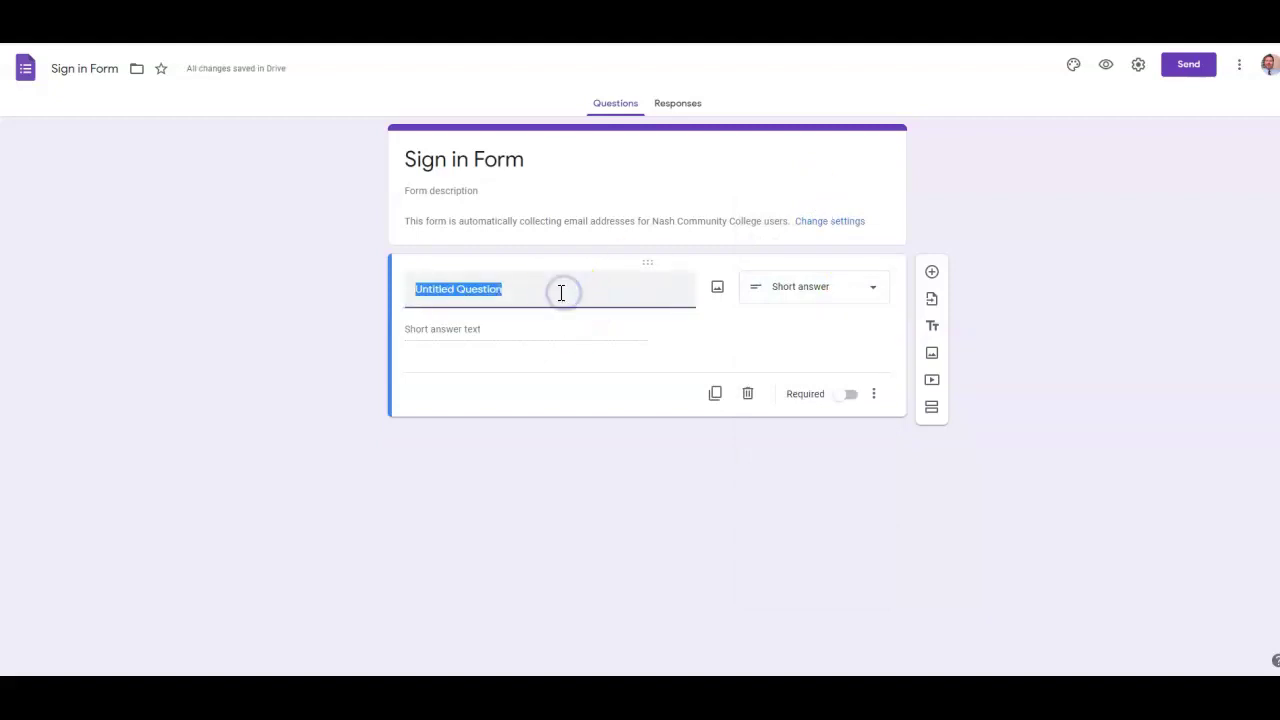
type("L")
key("BackSpace")
type("Last name")
key("BackSpace")
key("BackSpace")
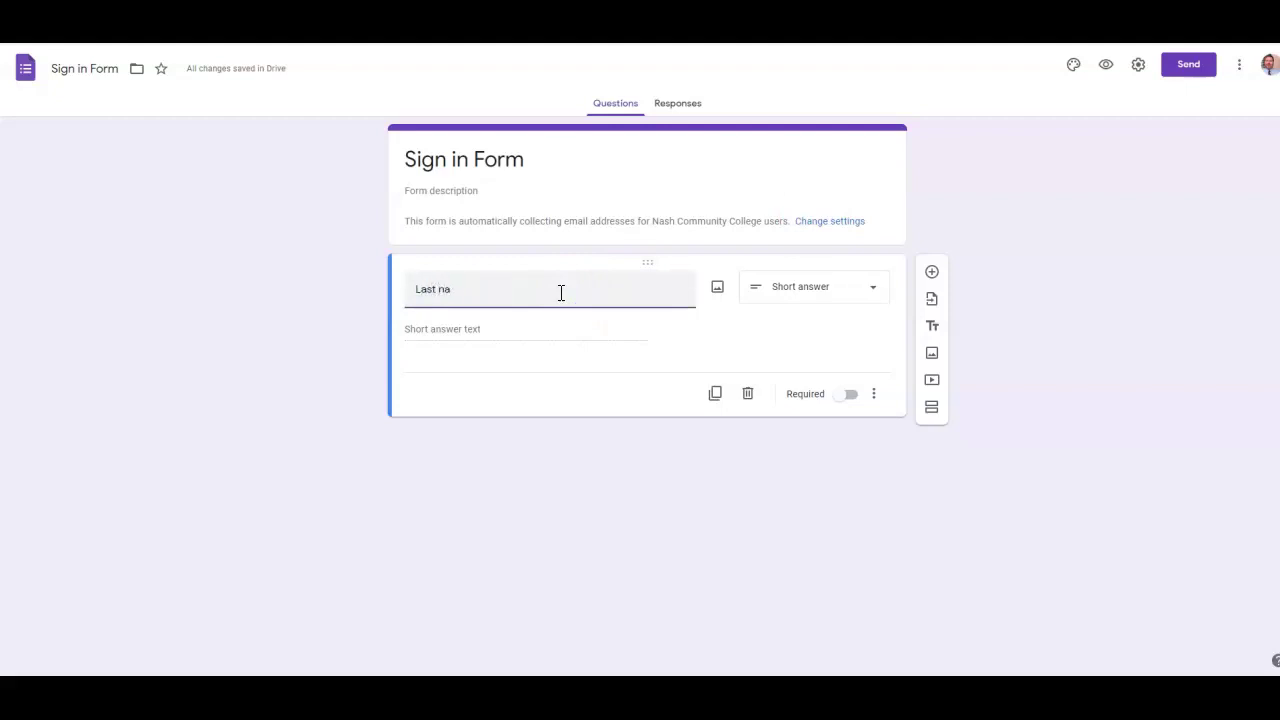
type("Name")
left_click(455, 331)
left_click(878, 298)
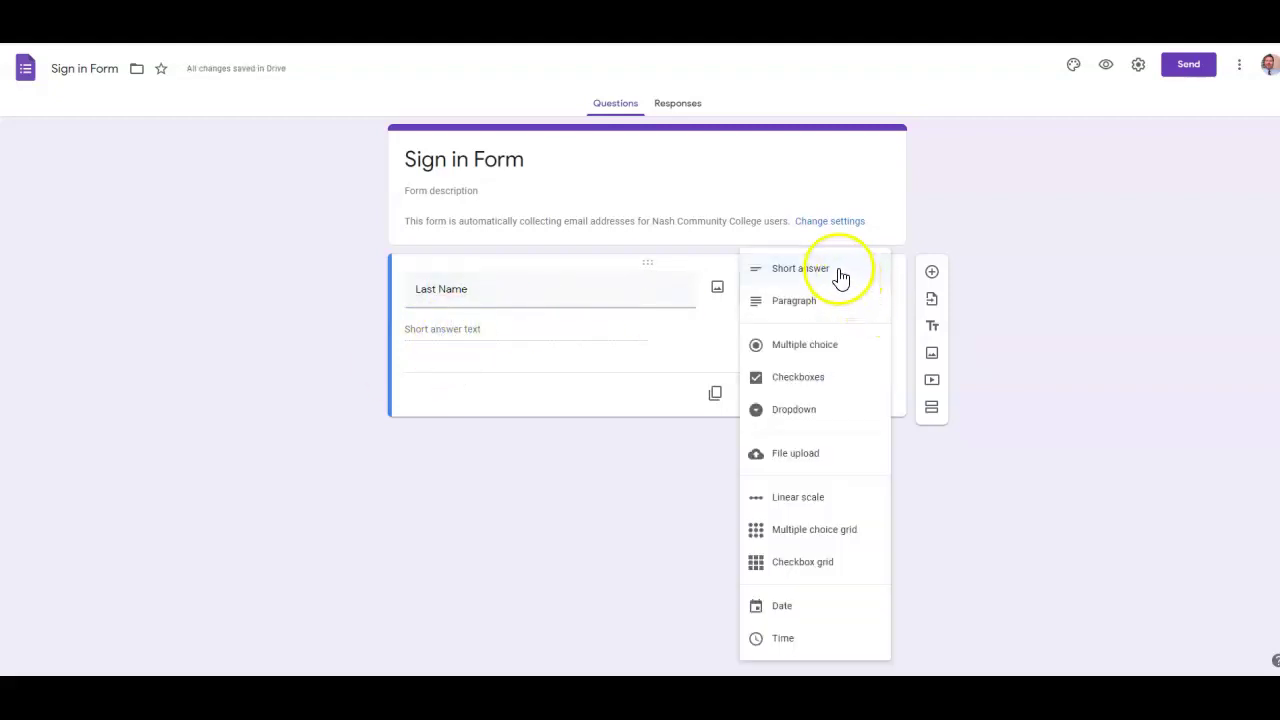
left_click(622, 388)
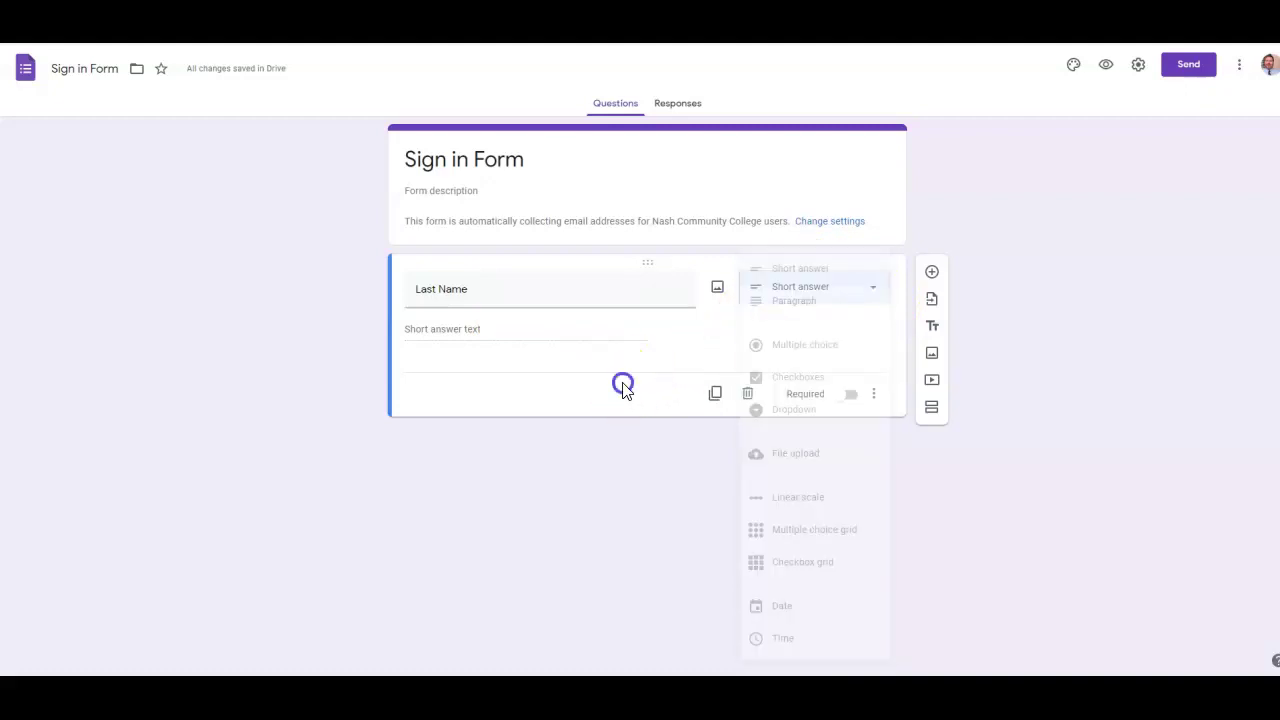
Step: Add a blank question, and duplicate the Last Name question with the copy titled "First Name"
left_click(929, 276)
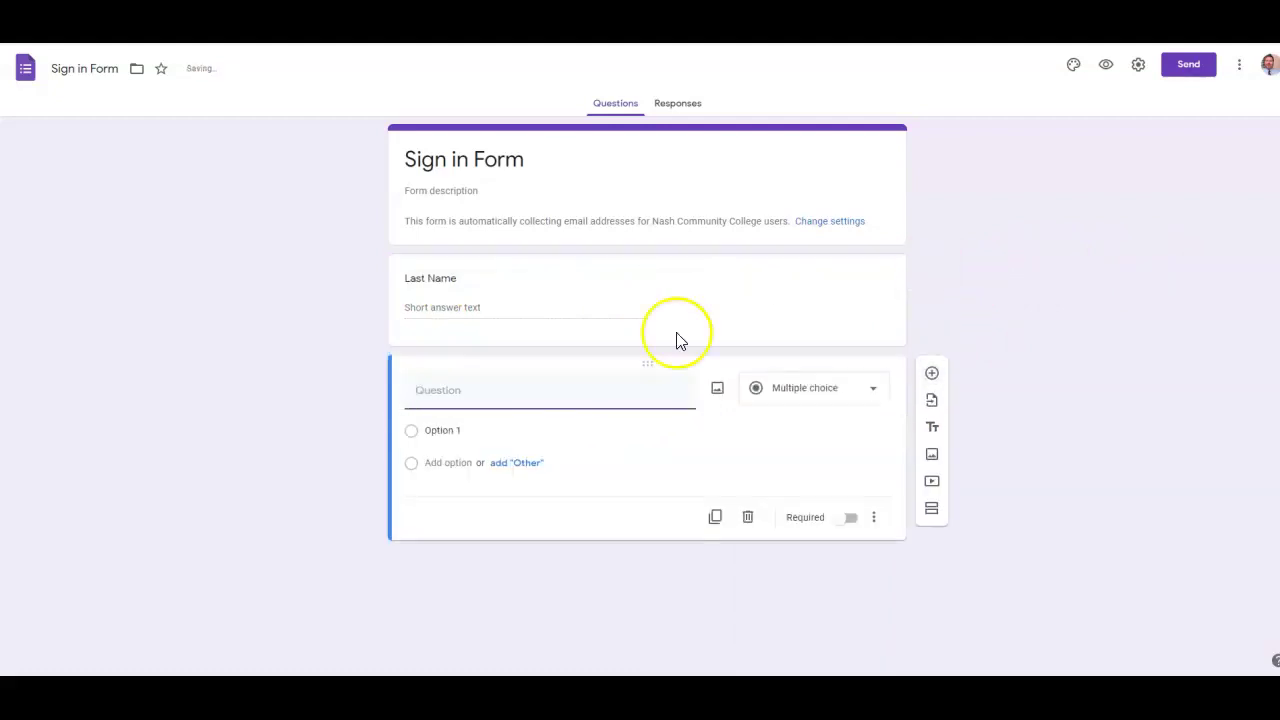
left_click(834, 289)
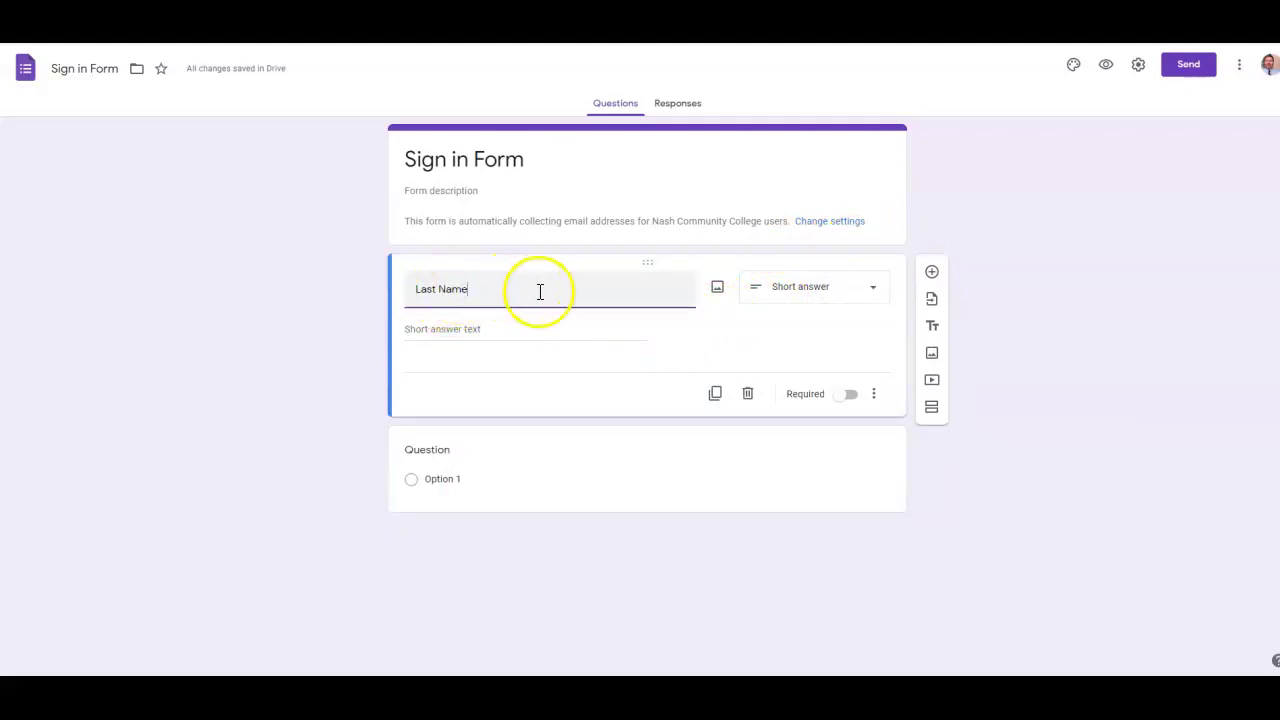
left_click(716, 396)
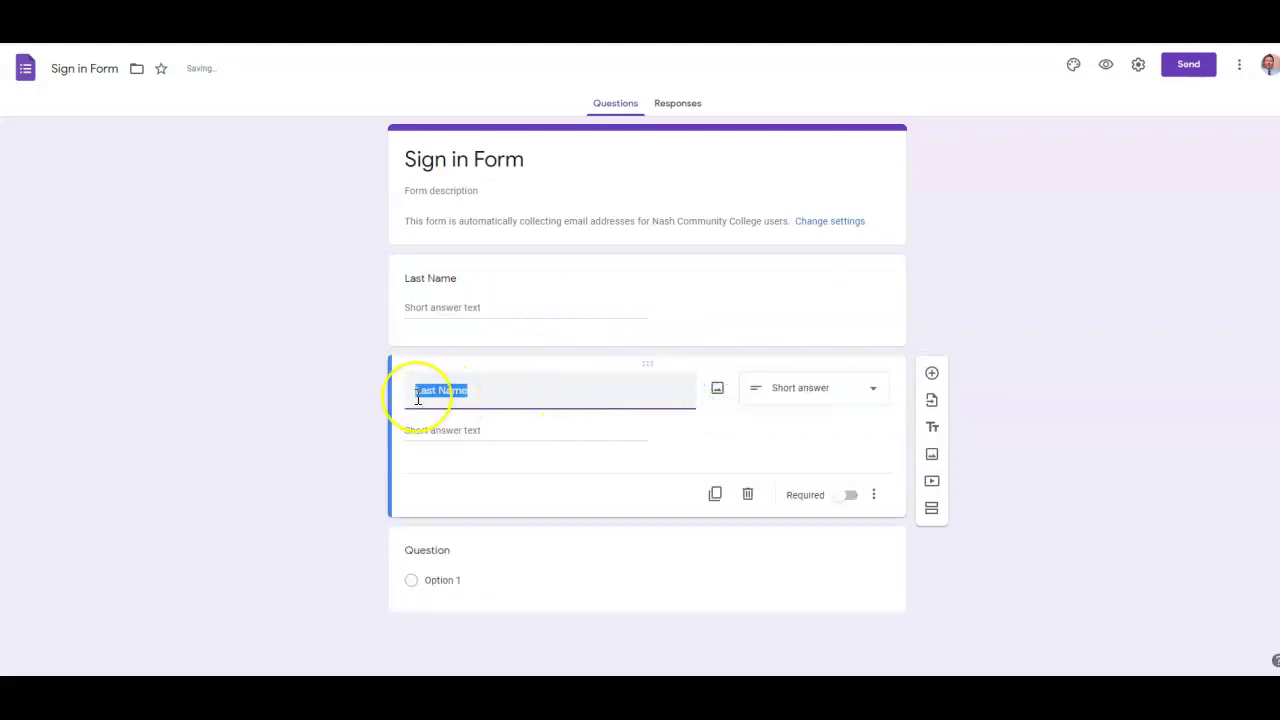
type("First Name")
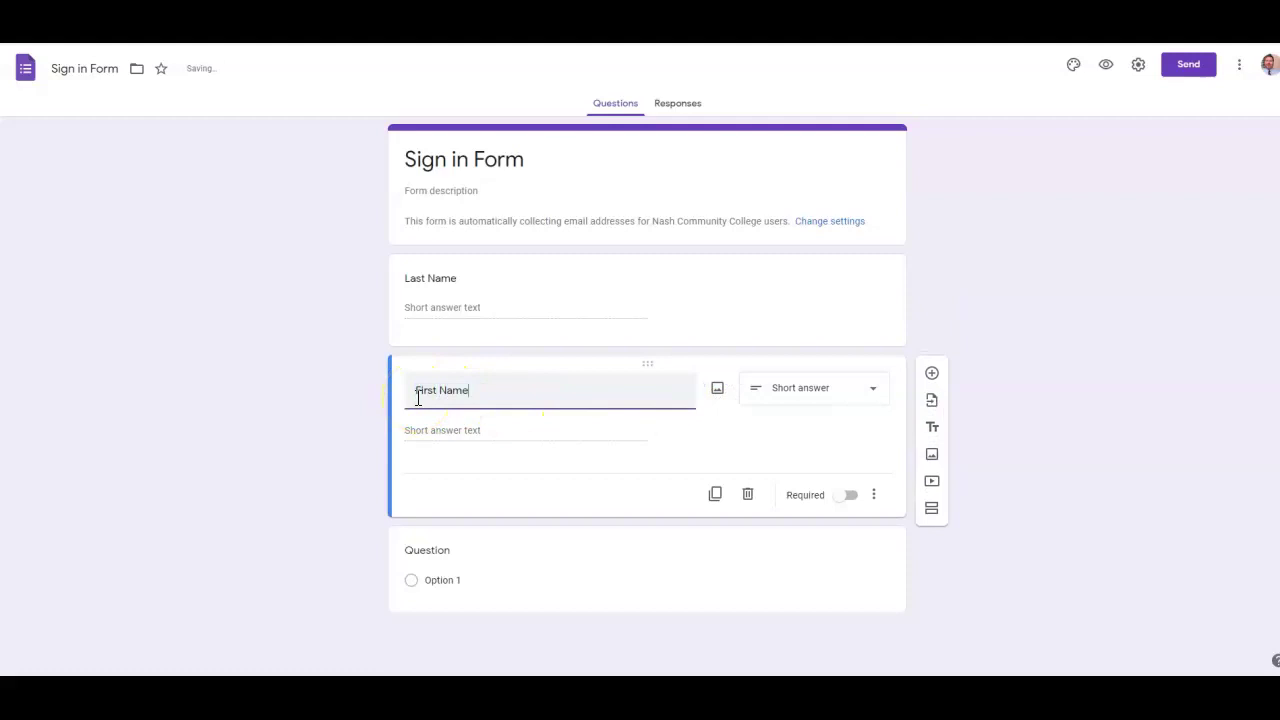
Step: Make both the Last Name and First Name questions required
left_click(744, 294)
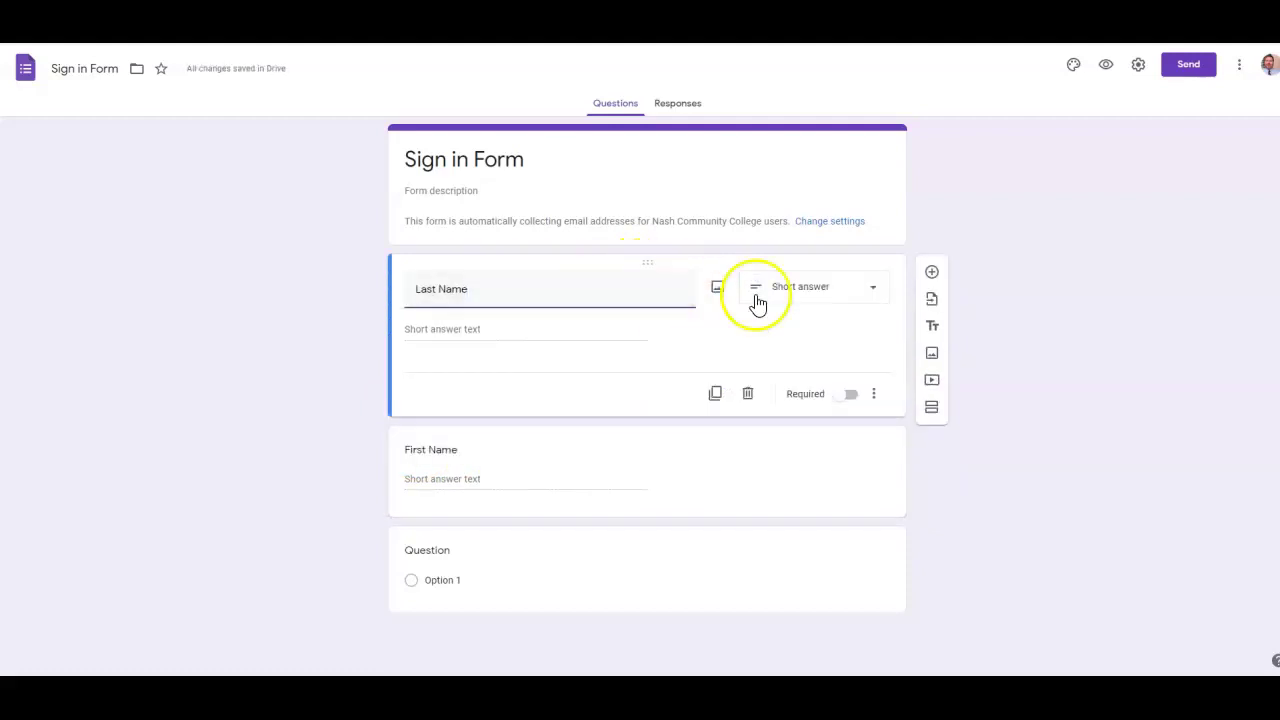
left_click(843, 395)
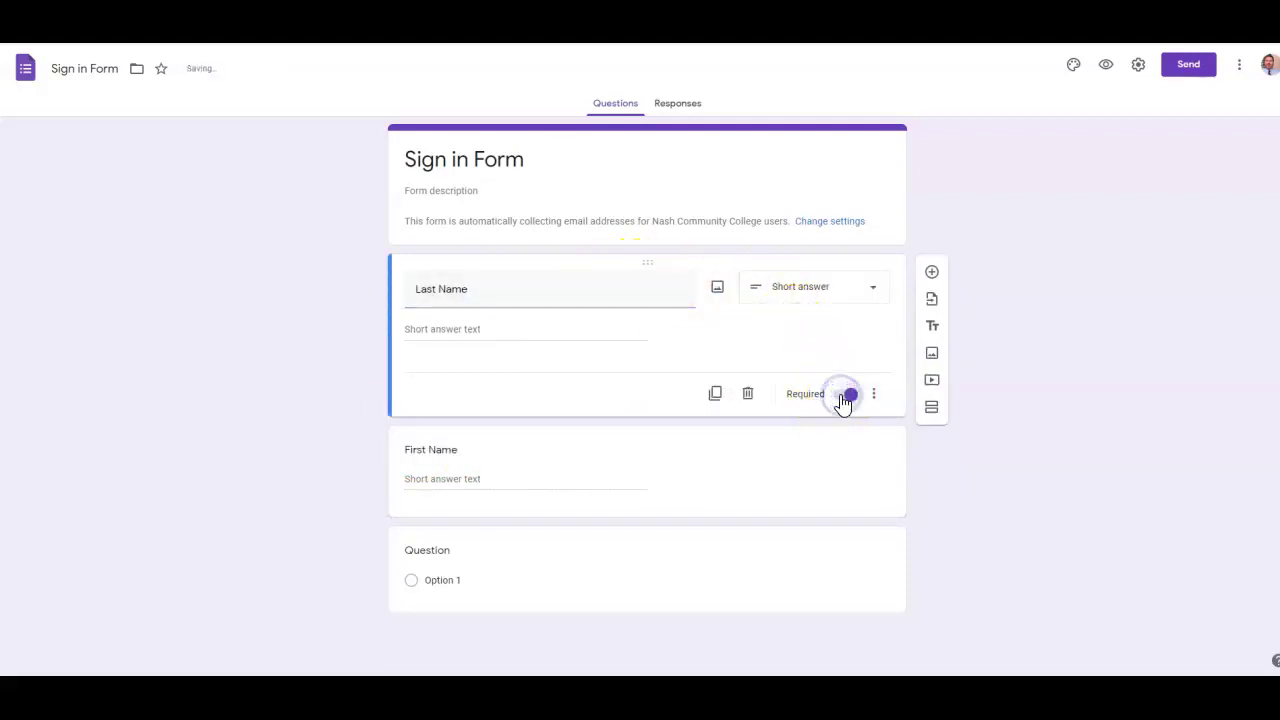
left_click(726, 507)
left_click(843, 497)
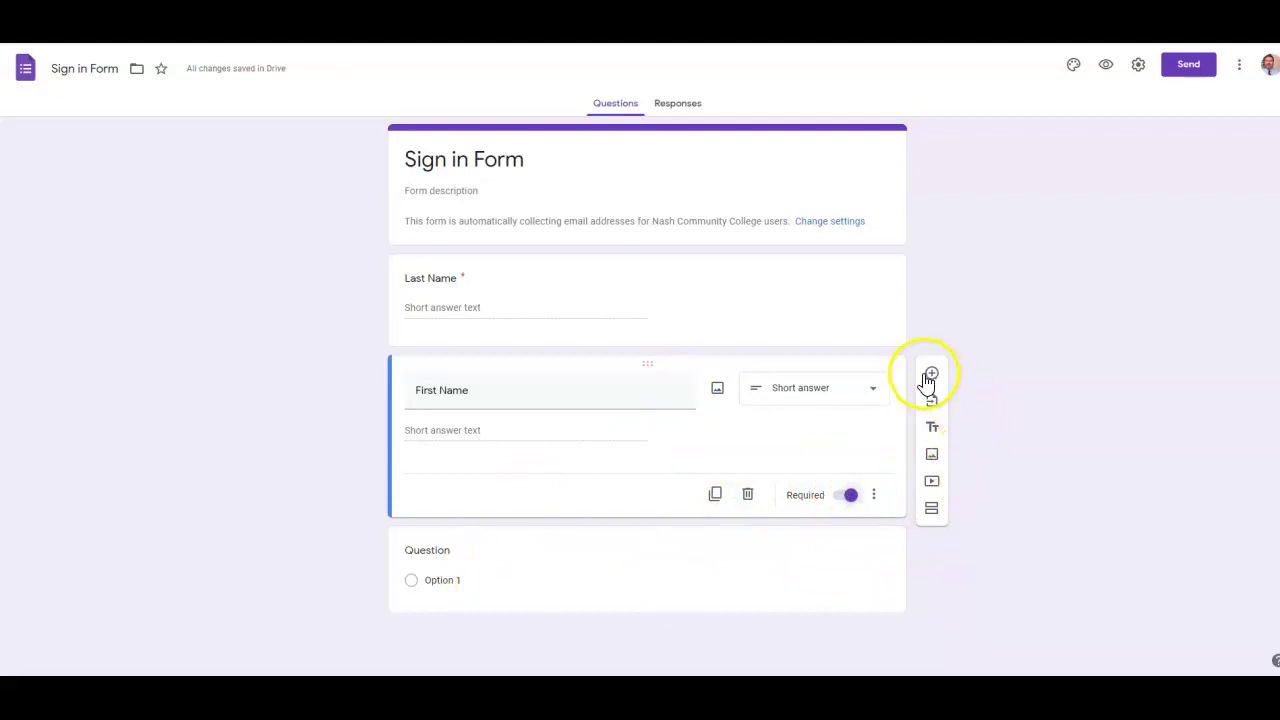
Step: Change the First Name question's type to Dropdown
left_click(850, 396)
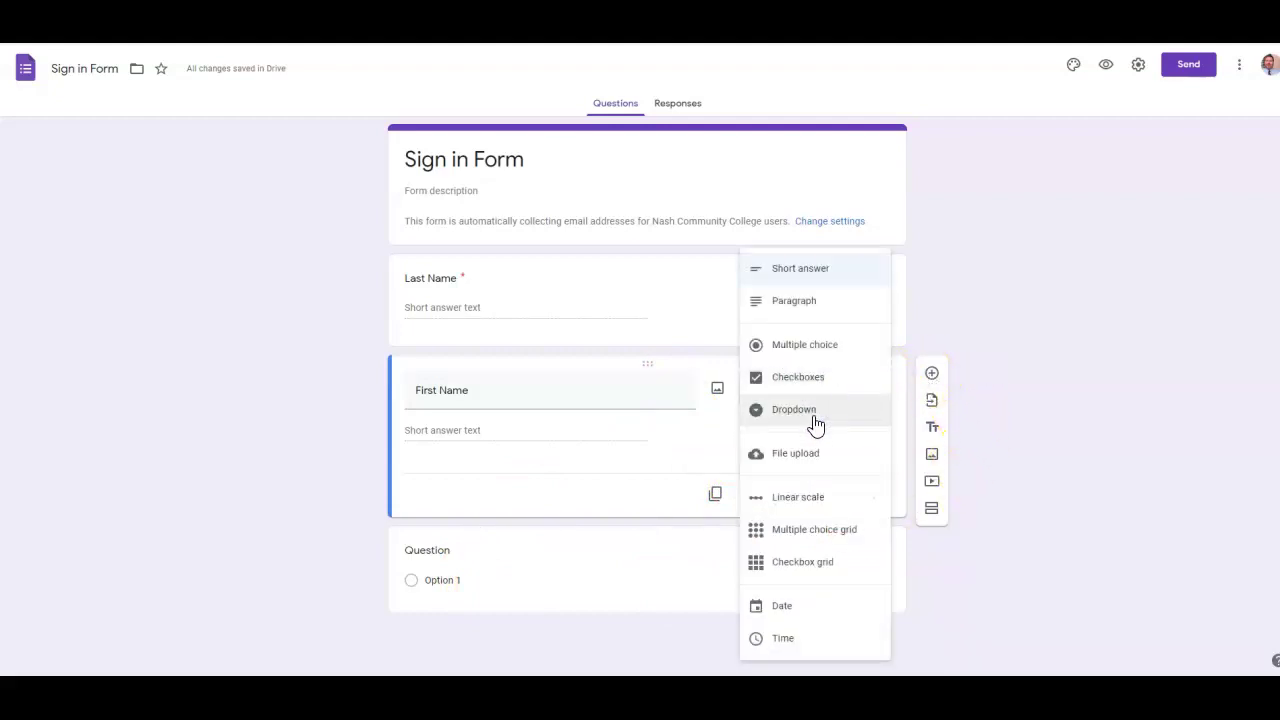
left_click(815, 425)
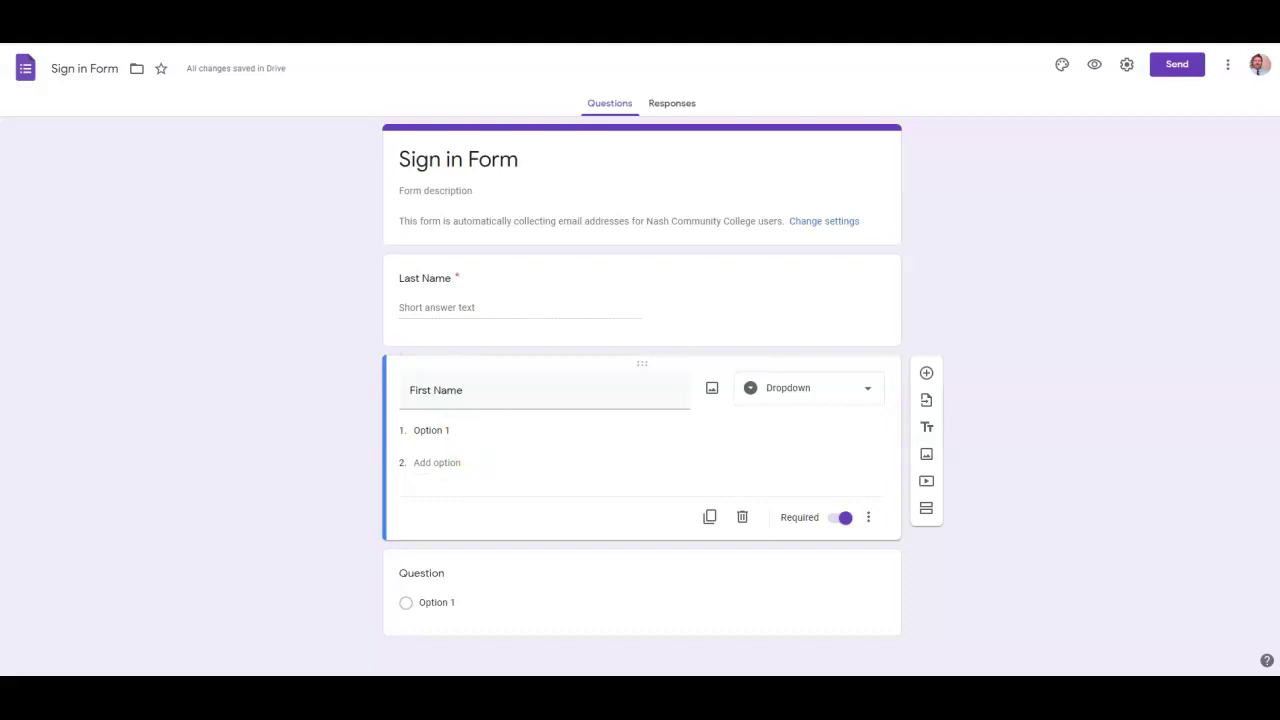
left_click(860, 400)
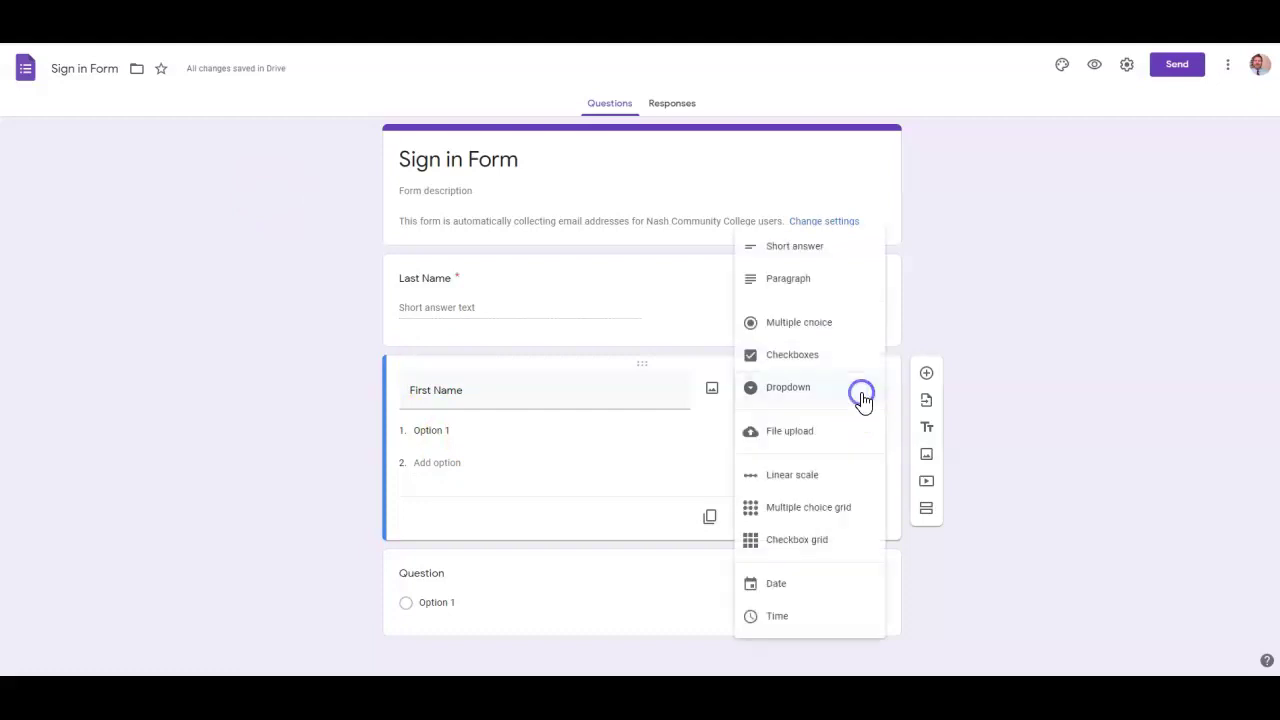
left_click(1037, 374)
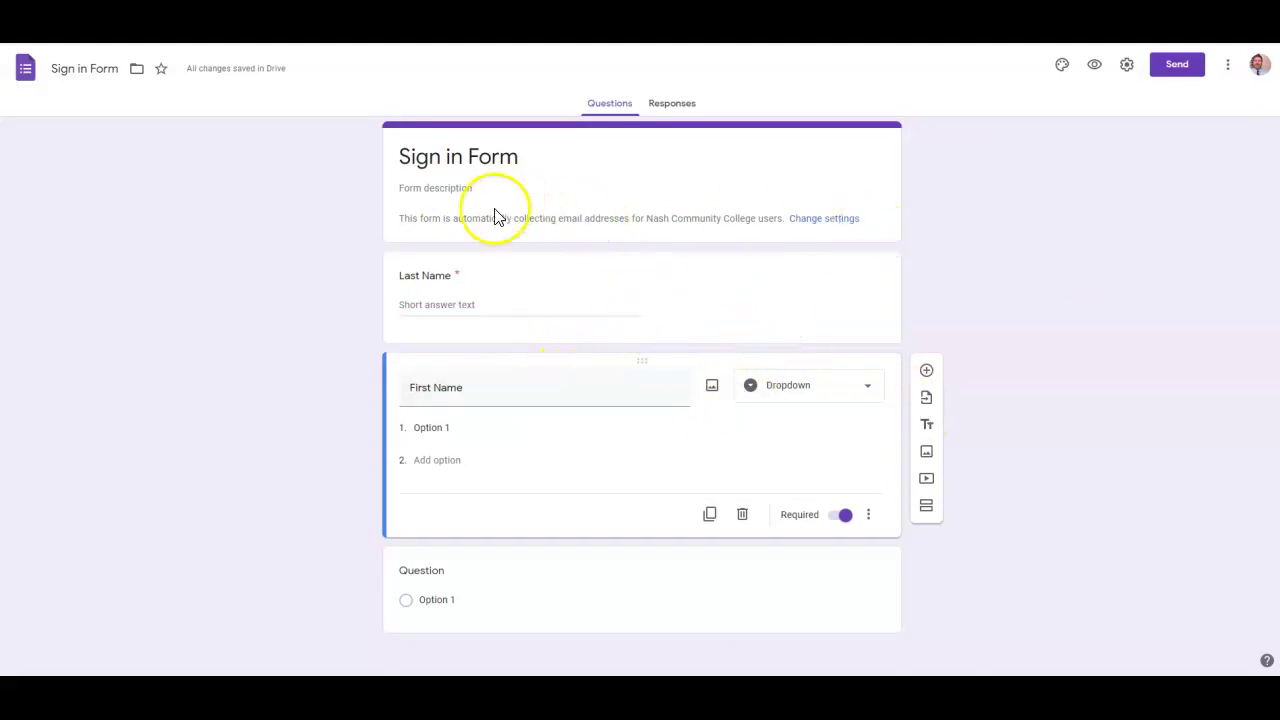
Step: Preview the form as respondents see it and return to the editor
left_click(1094, 68)
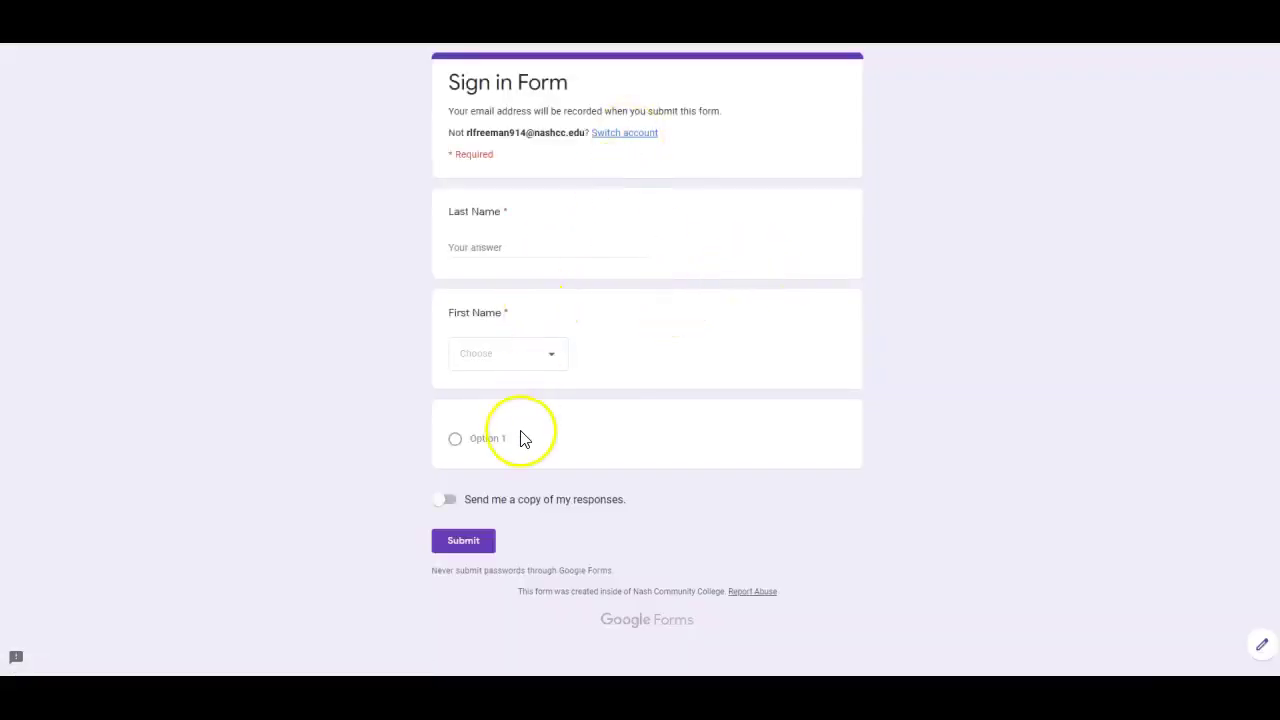
left_click(755, 14)
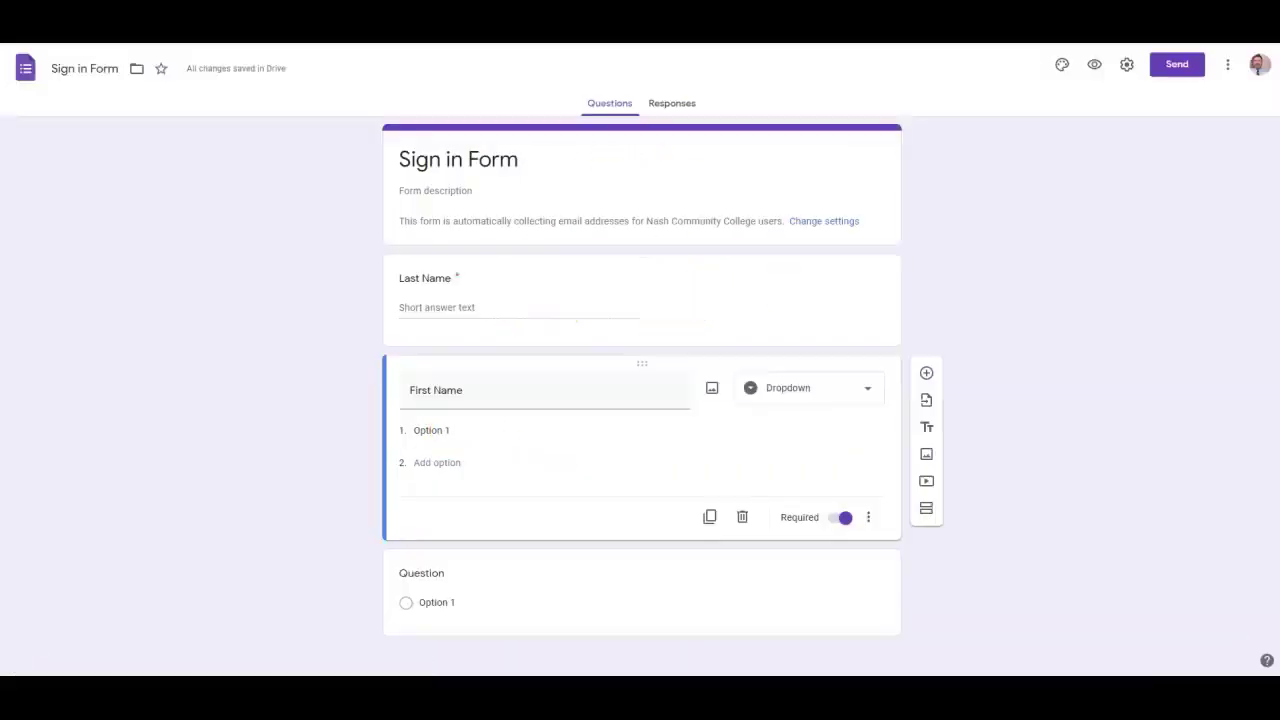
Step: Open the form's sending options and generate a shortened share link
left_click(1178, 66)
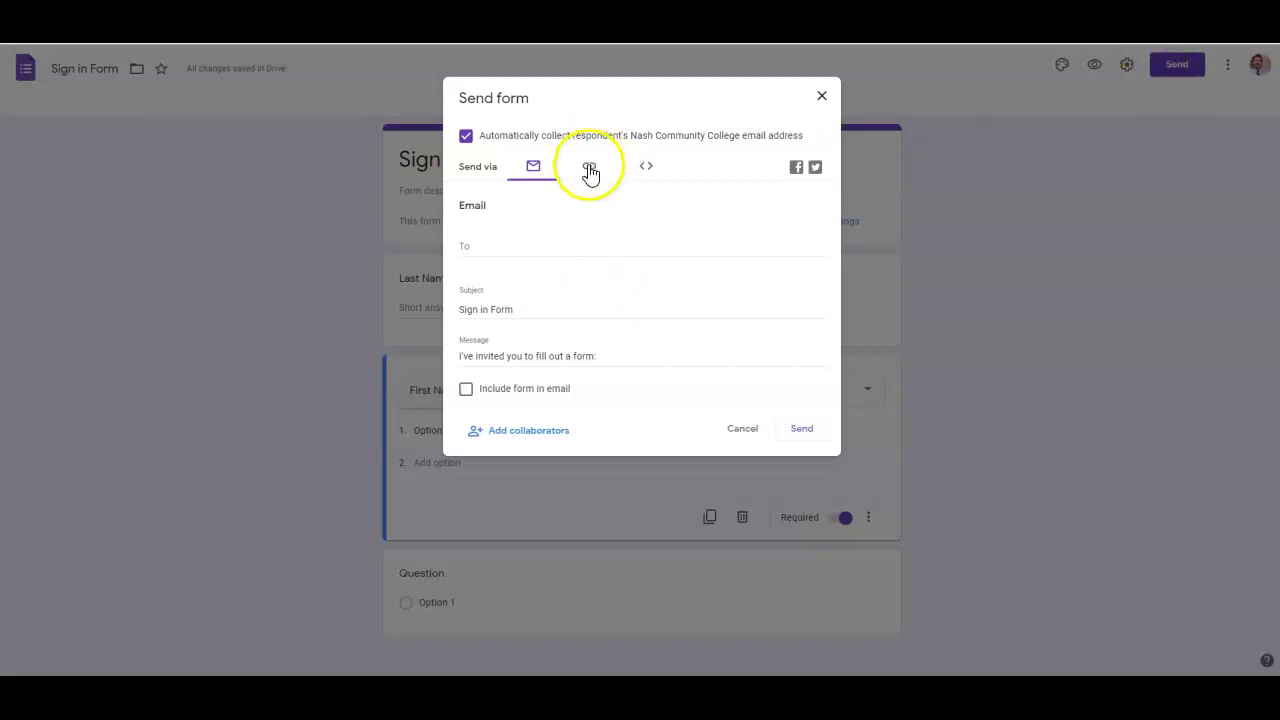
left_click(480, 248)
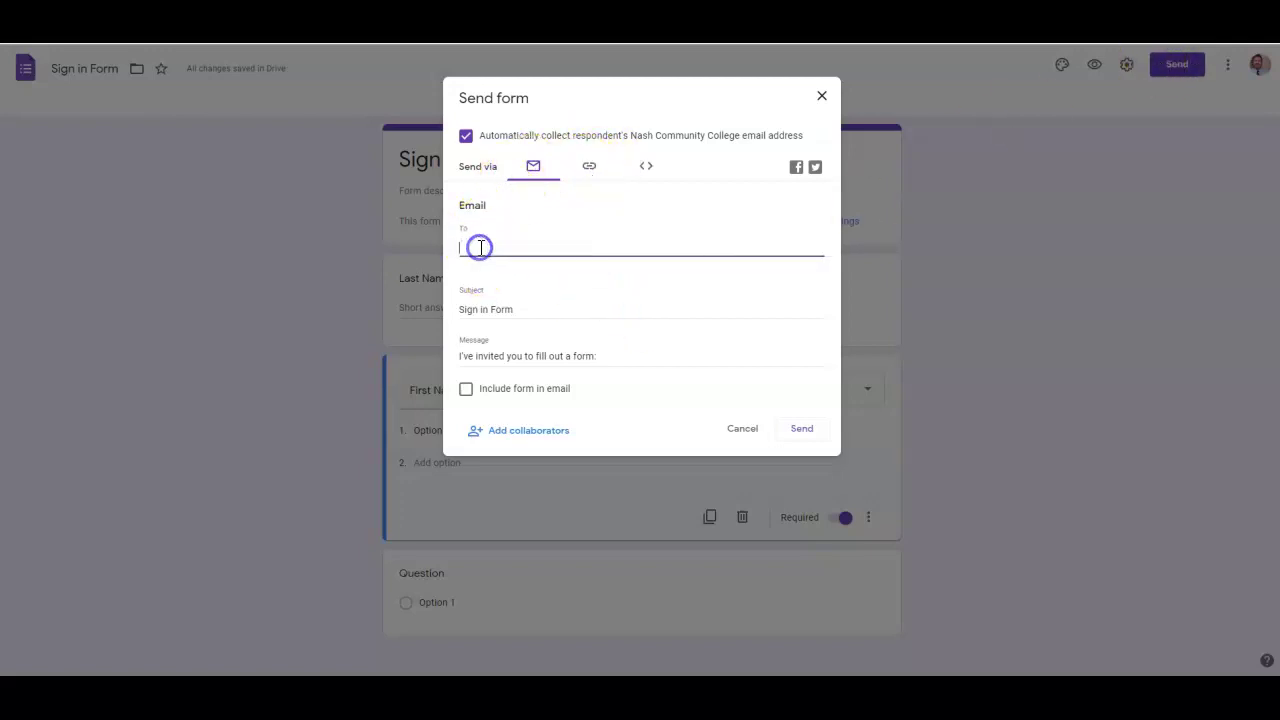
left_click(590, 168)
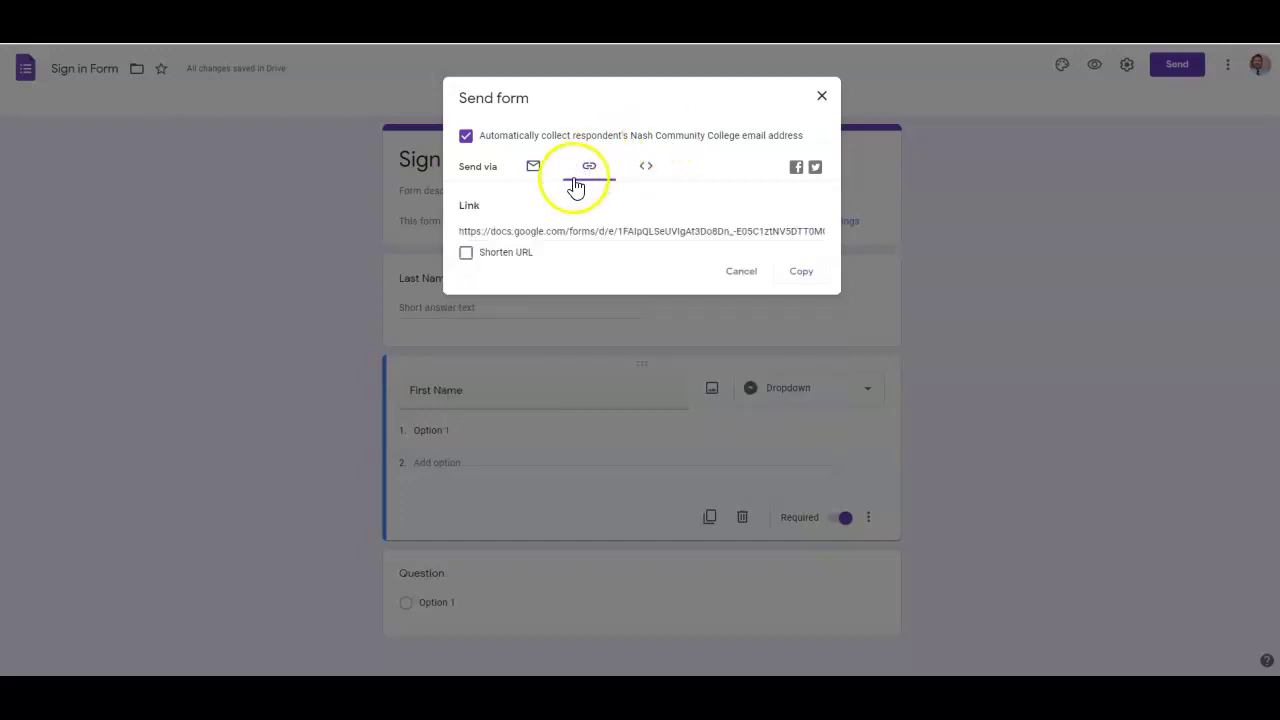
left_click(465, 254)
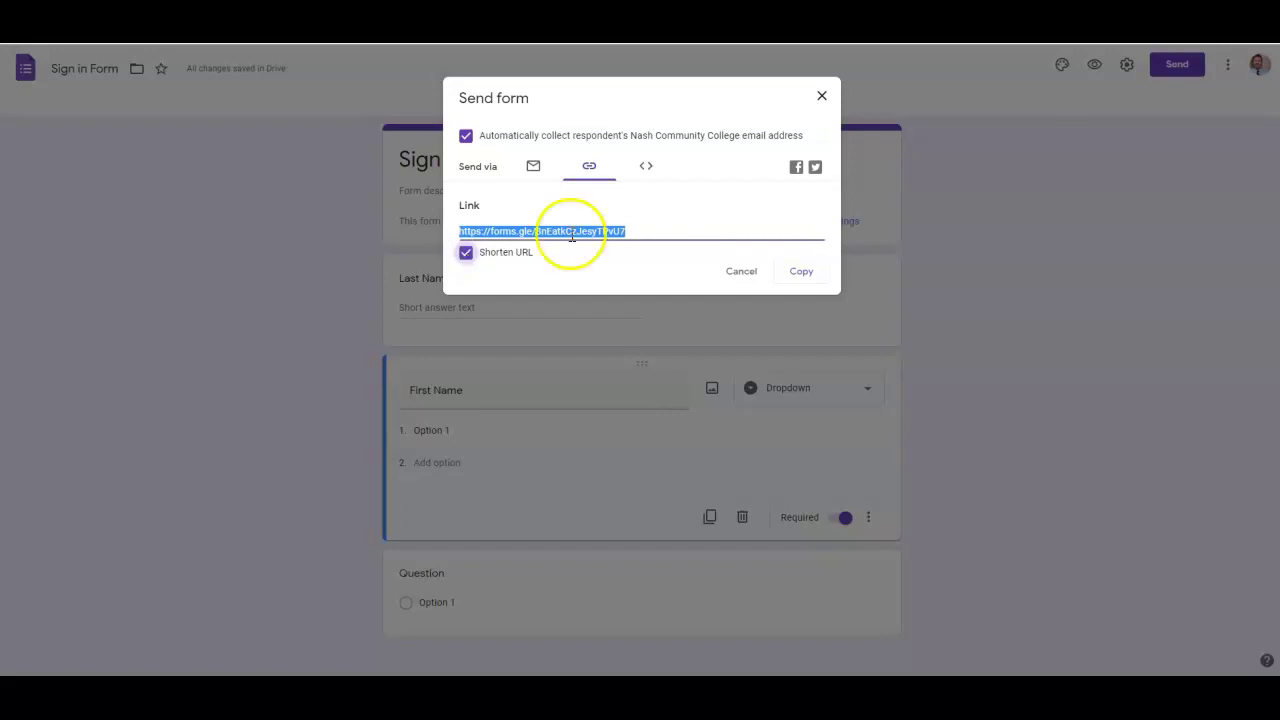
Step: Copy the shortened form link and close the sending options
left_click(812, 274)
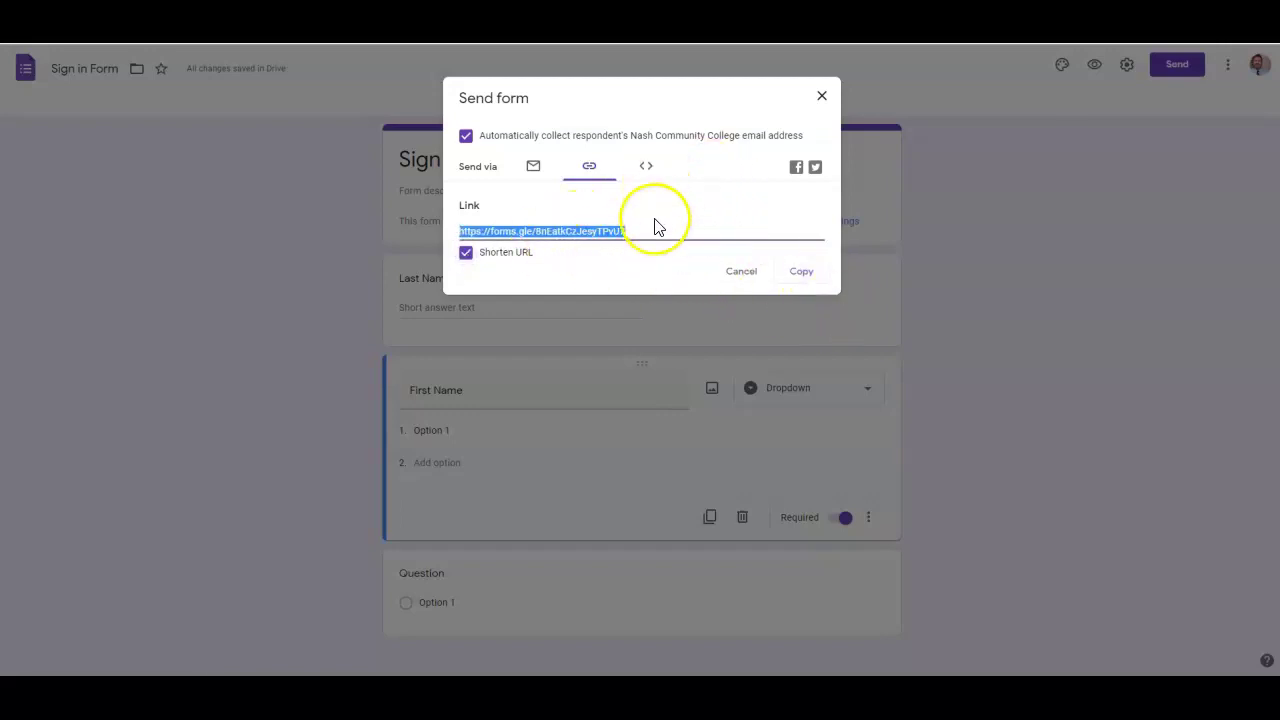
left_click(821, 100)
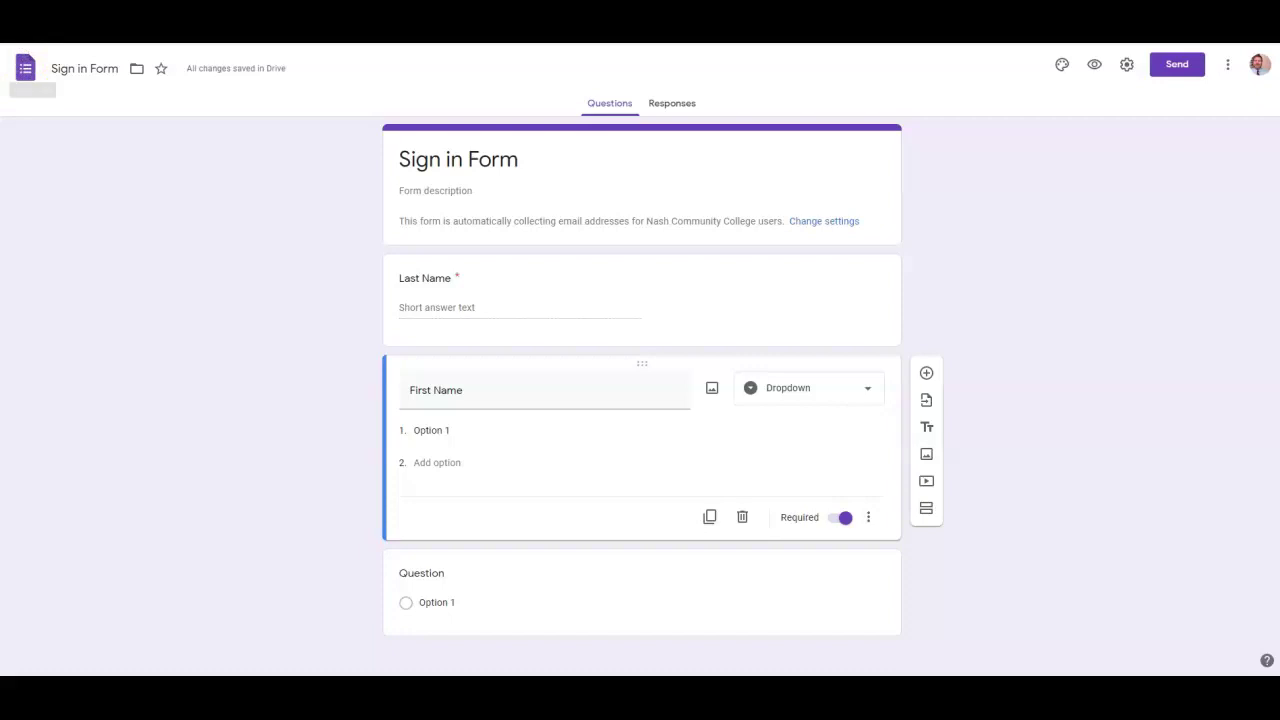
Step: Open the Hair Coloring Session-In and Sign Out form and examine its sign-in/out question and Sign IN section
left_click(25, 70)
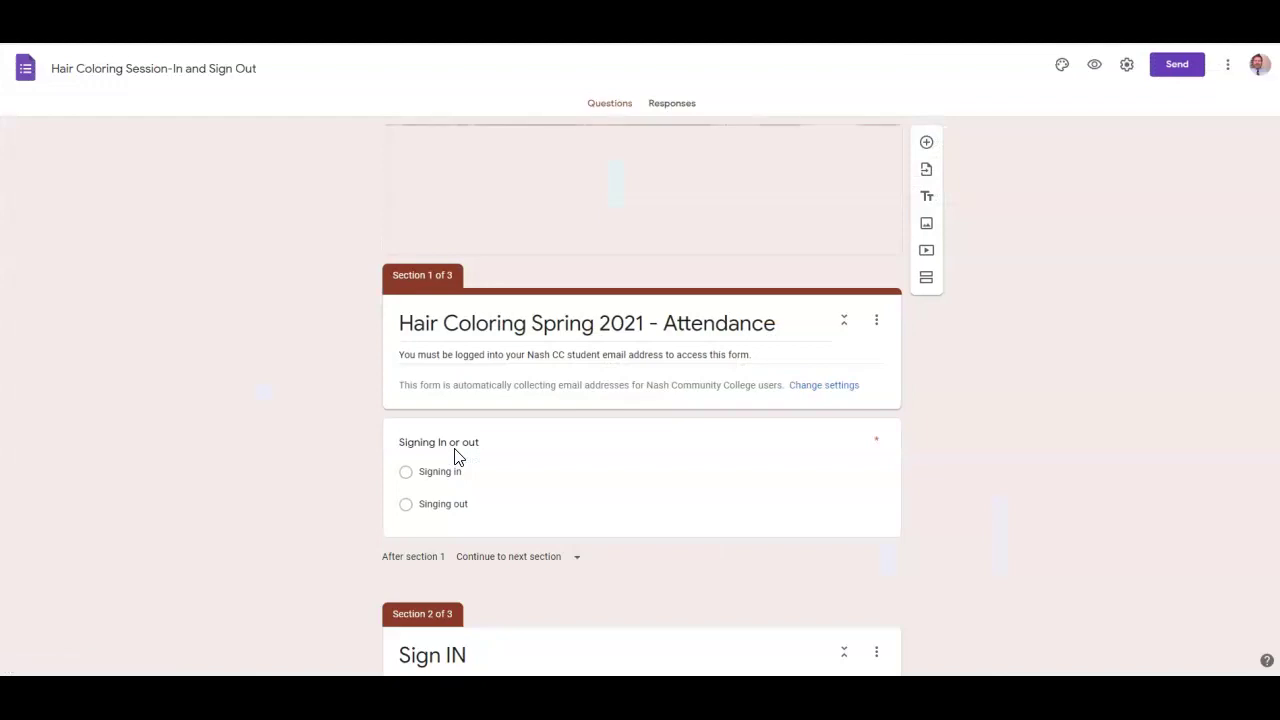
left_click(300, 435)
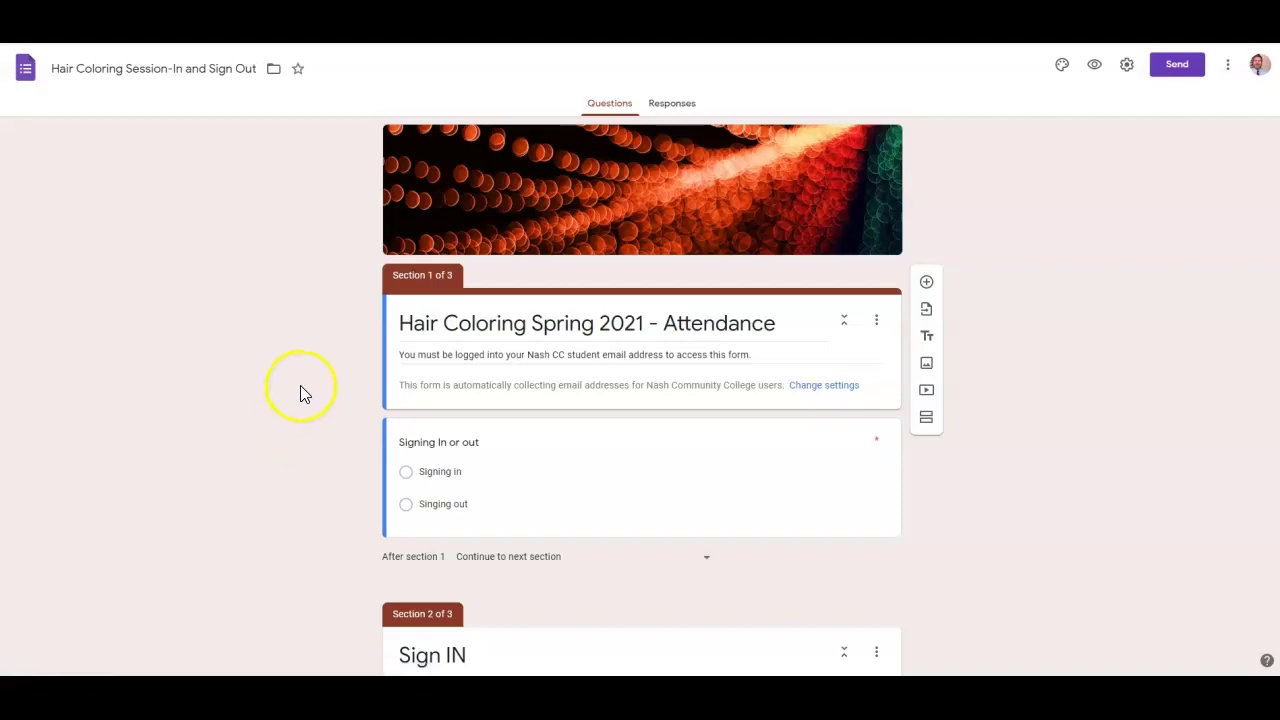
scroll(293, 382, "down", 1)
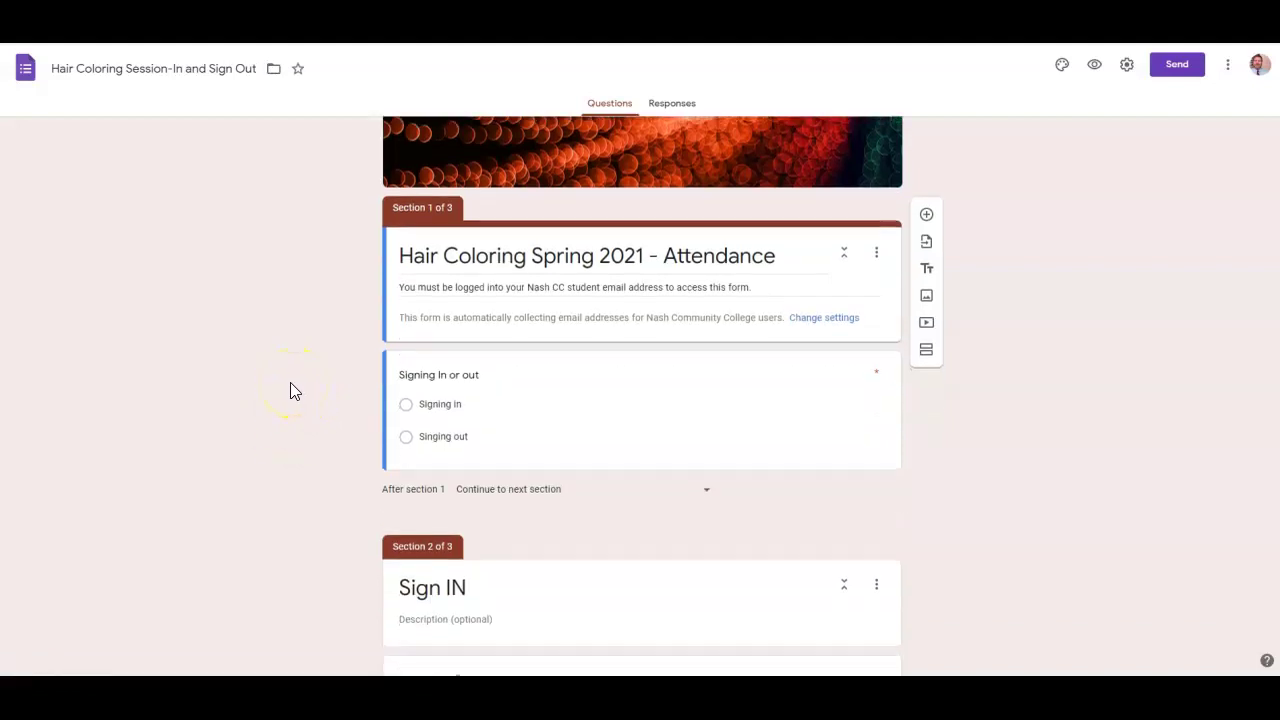
scroll(291, 381, "down", 2)
scroll(292, 380, "down", 3)
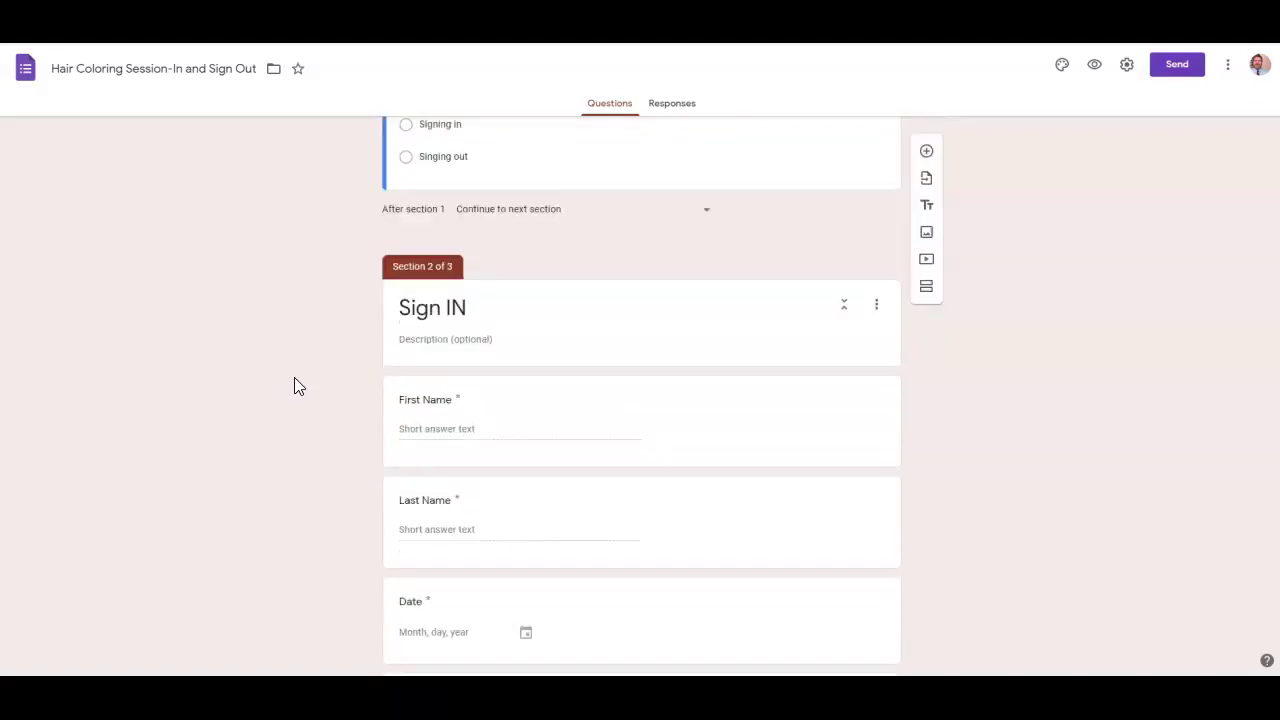
scroll(294, 378, "up", 4)
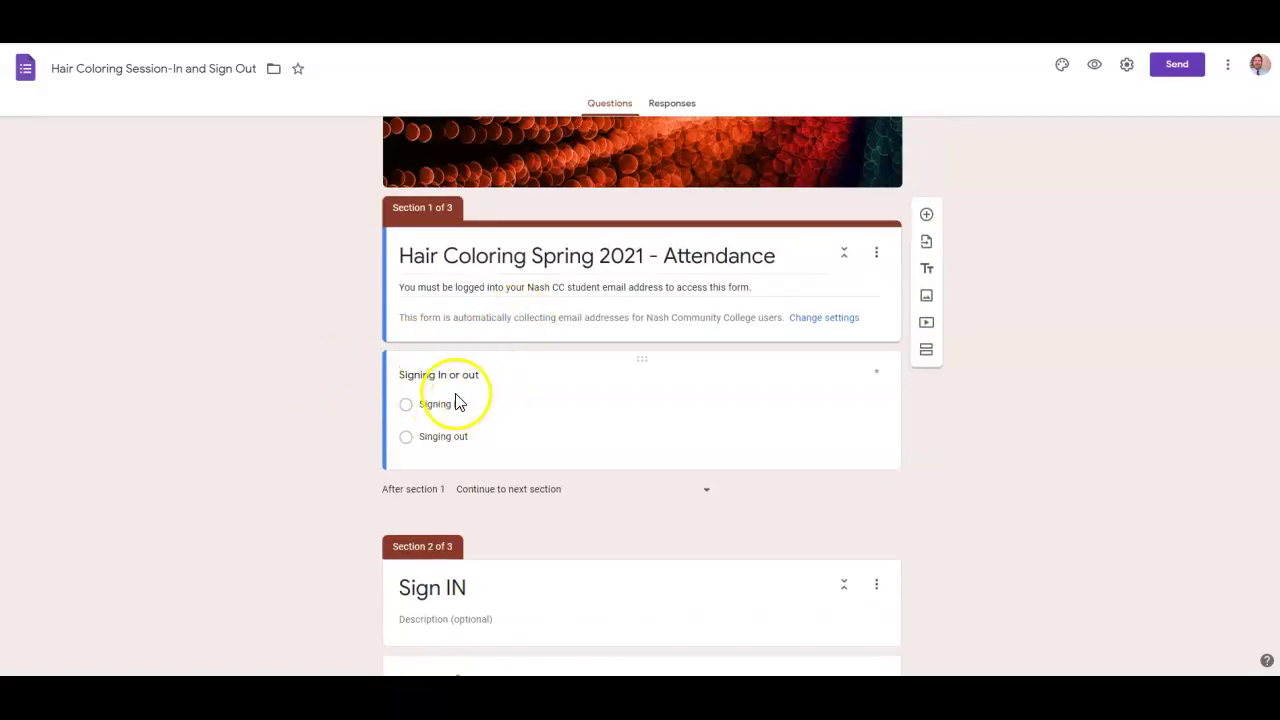
scroll(457, 414, "down", 3)
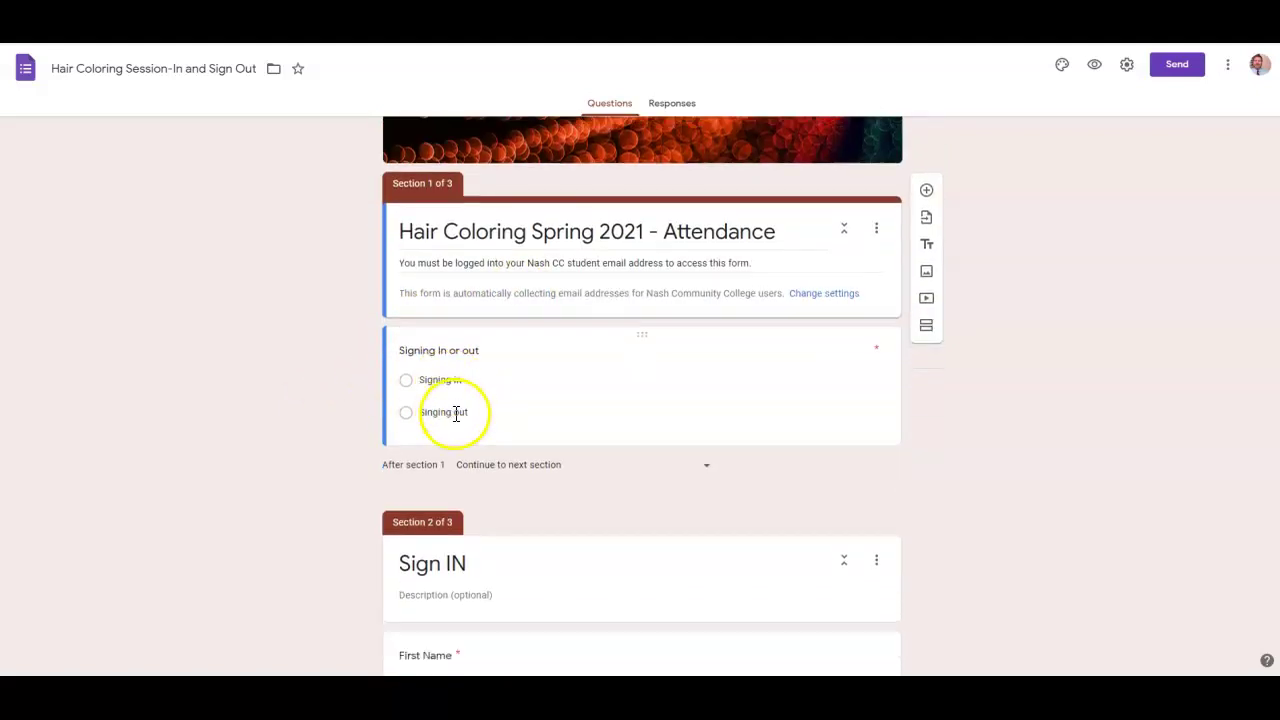
scroll(474, 300, "up", 1)
scroll(480, 340, "up", 2)
scroll(594, 449, "down", 6)
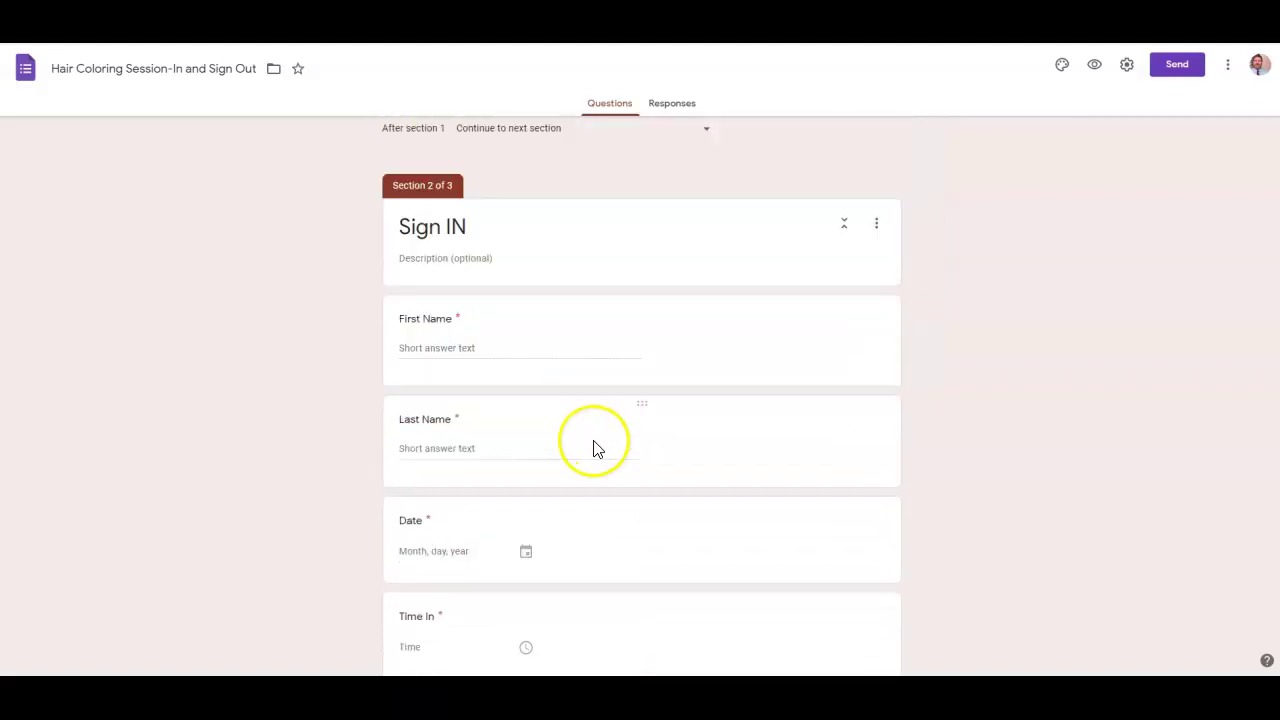
Step: Correct the second option of the Signing In or out question to "Signing out"
scroll(598, 458, "up", 1)
scroll(602, 459, "up", 6)
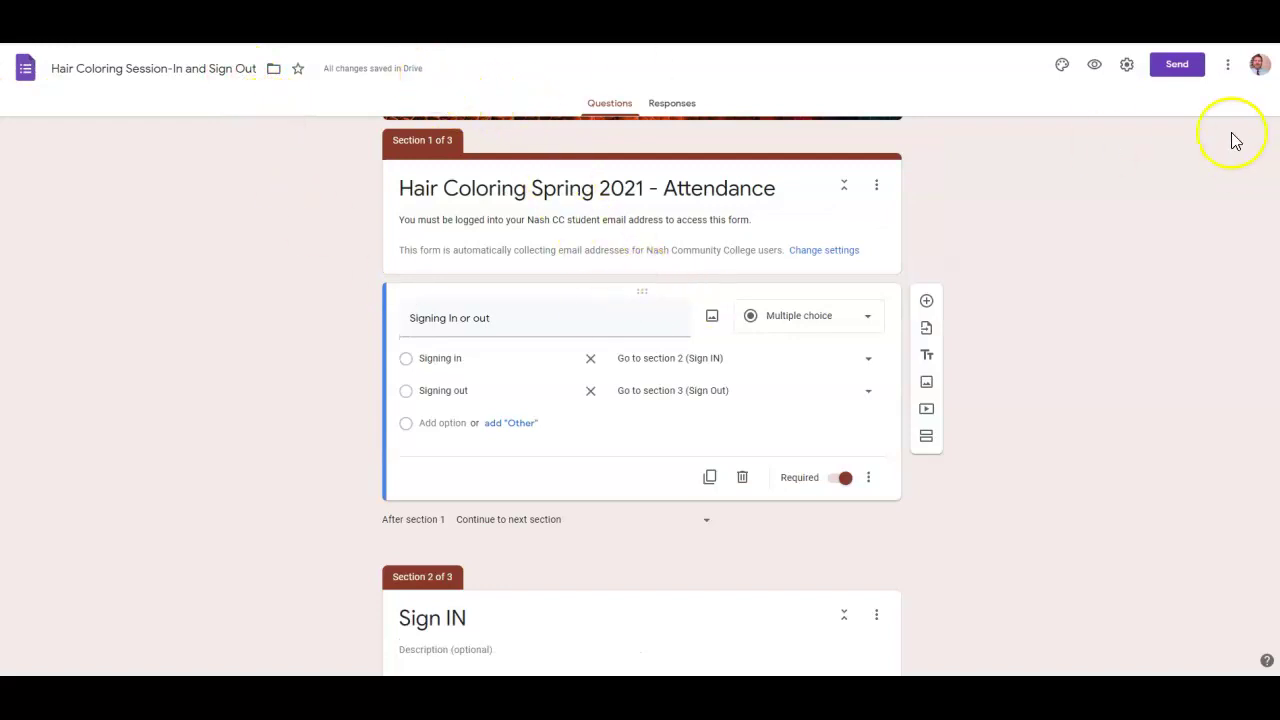
Step: Make a copy of the form named "COS 111 Session-In and Sign Out" in the Cosmetology folder
left_click(1228, 66)
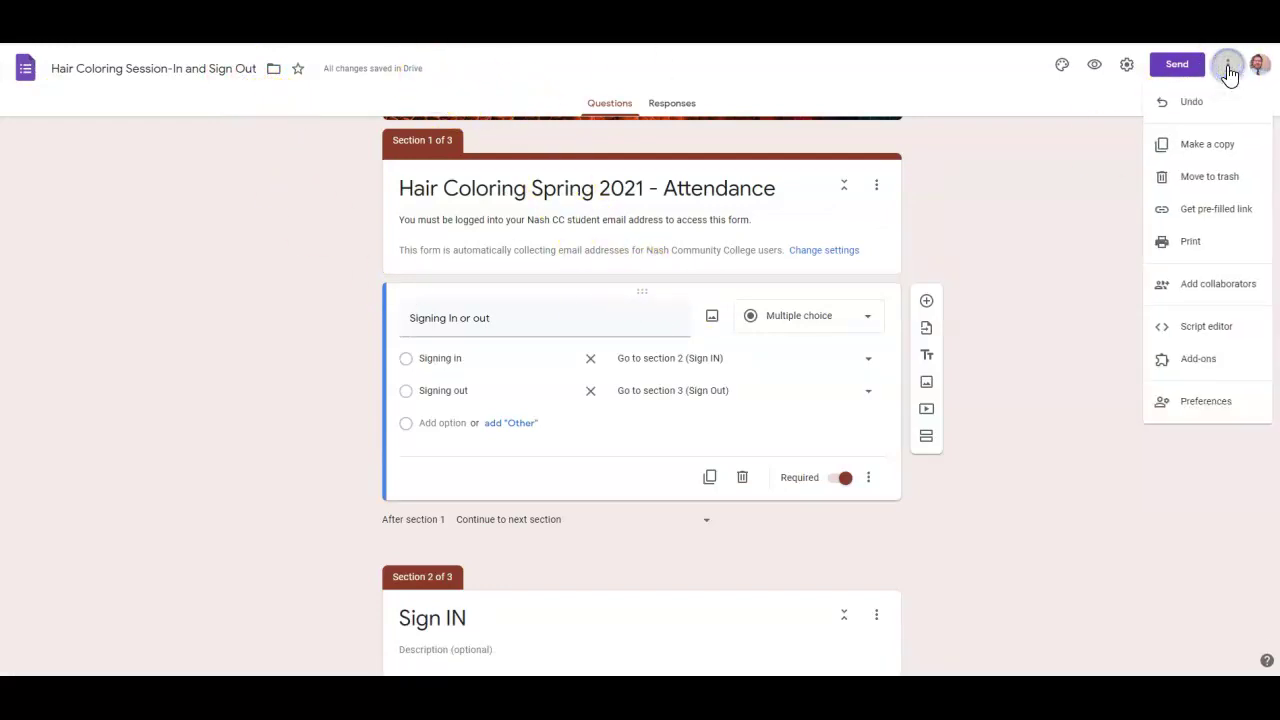
left_click(1192, 146)
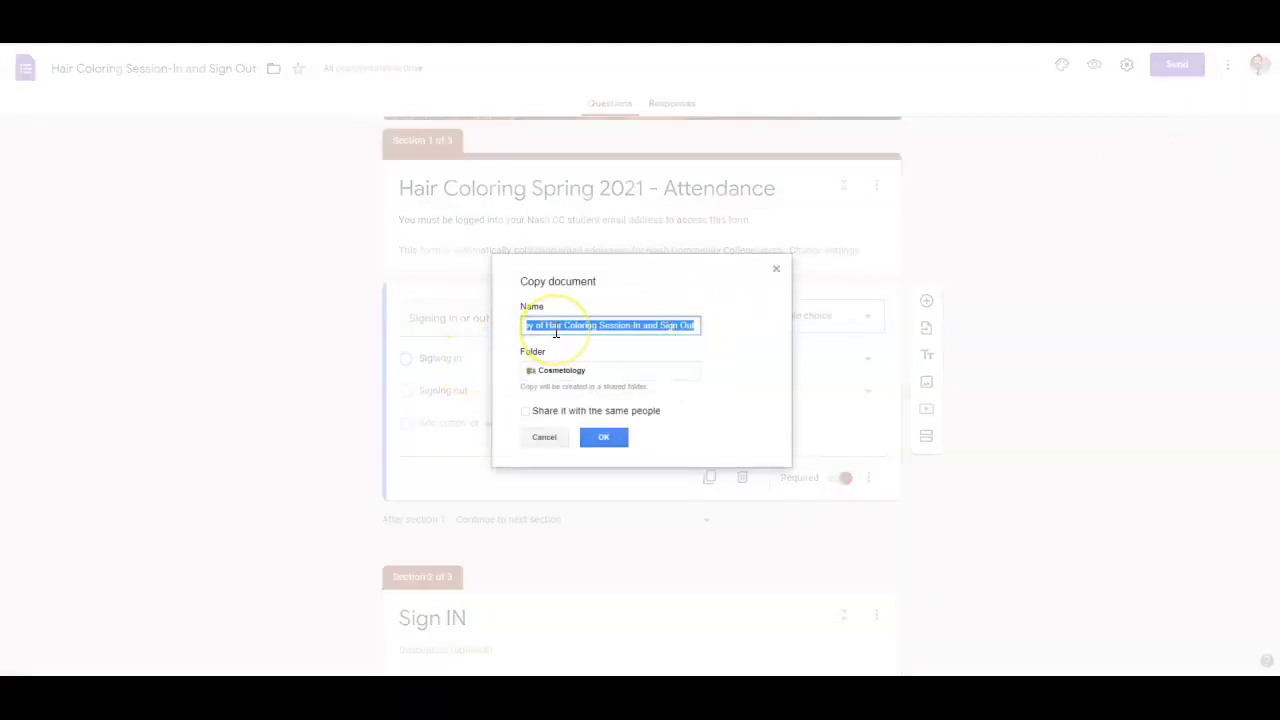
left_click_drag(599, 325, 398, 335)
type("Co")
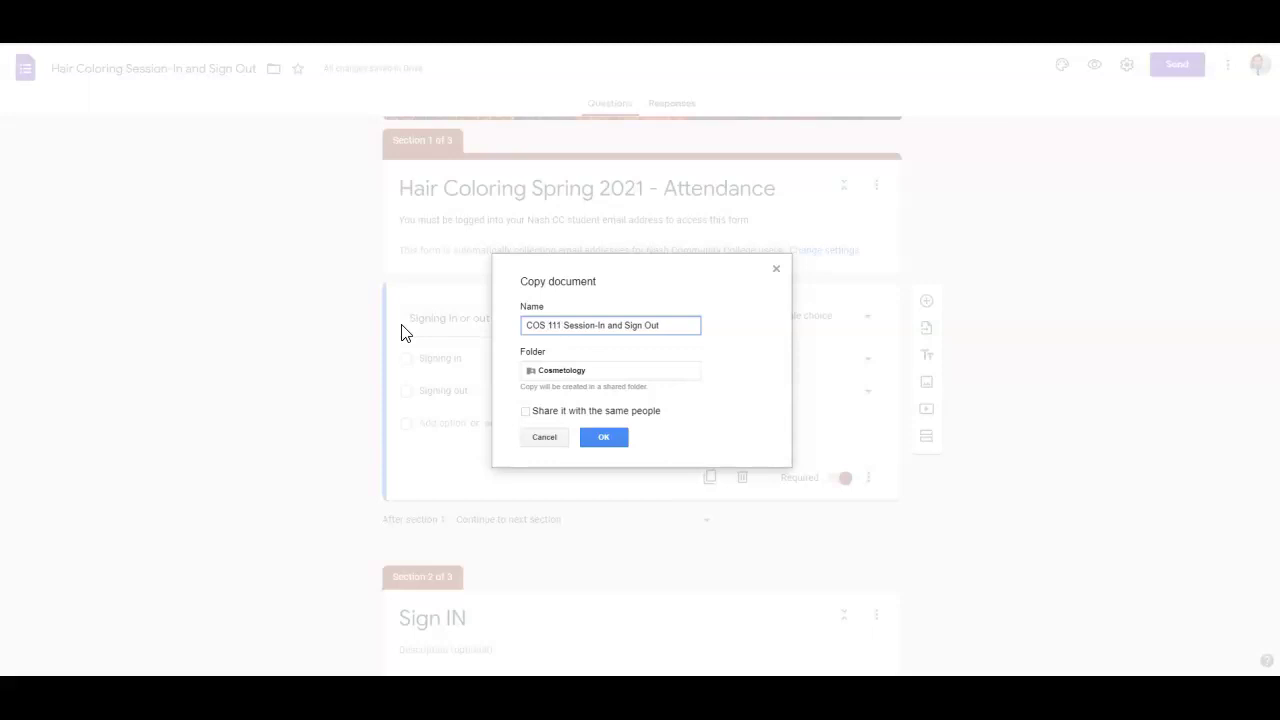
left_click(590, 440)
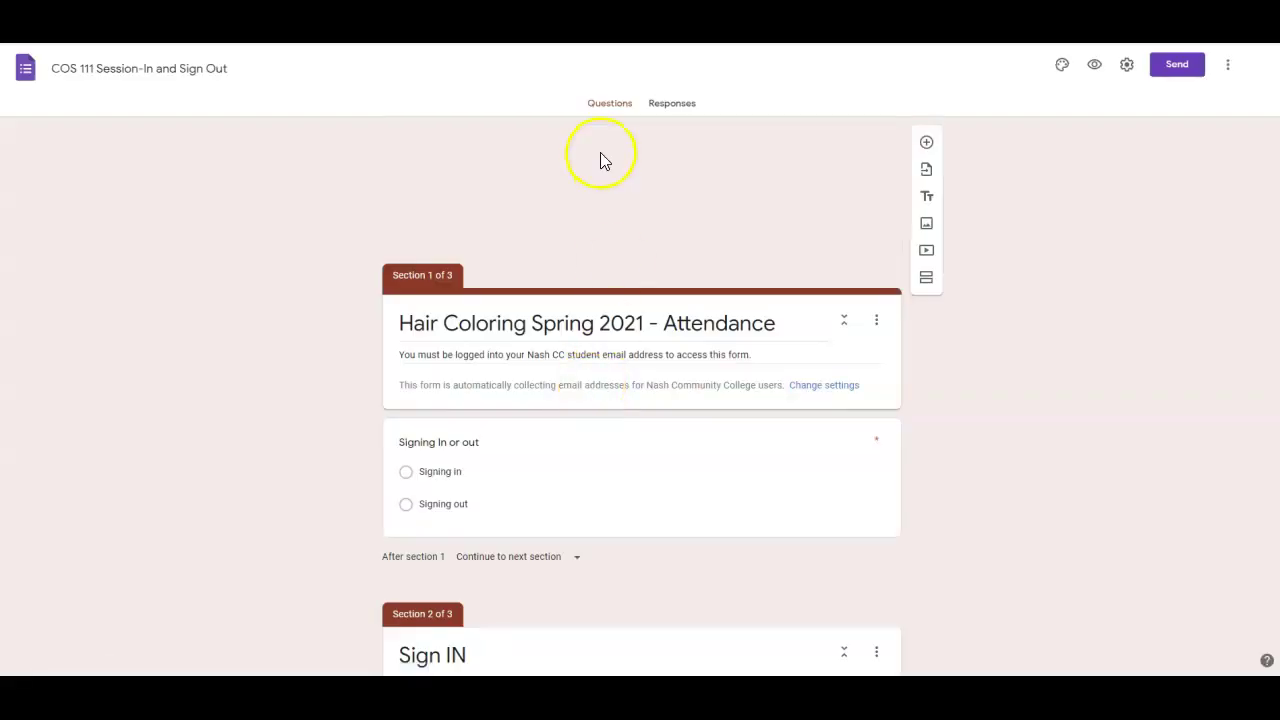
Step: Change the copied form's title to "COS 111 Spring 2021 - Attendance"
left_click(506, 320)
left_click_drag(527, 322, 290, 327)
type("Cos")
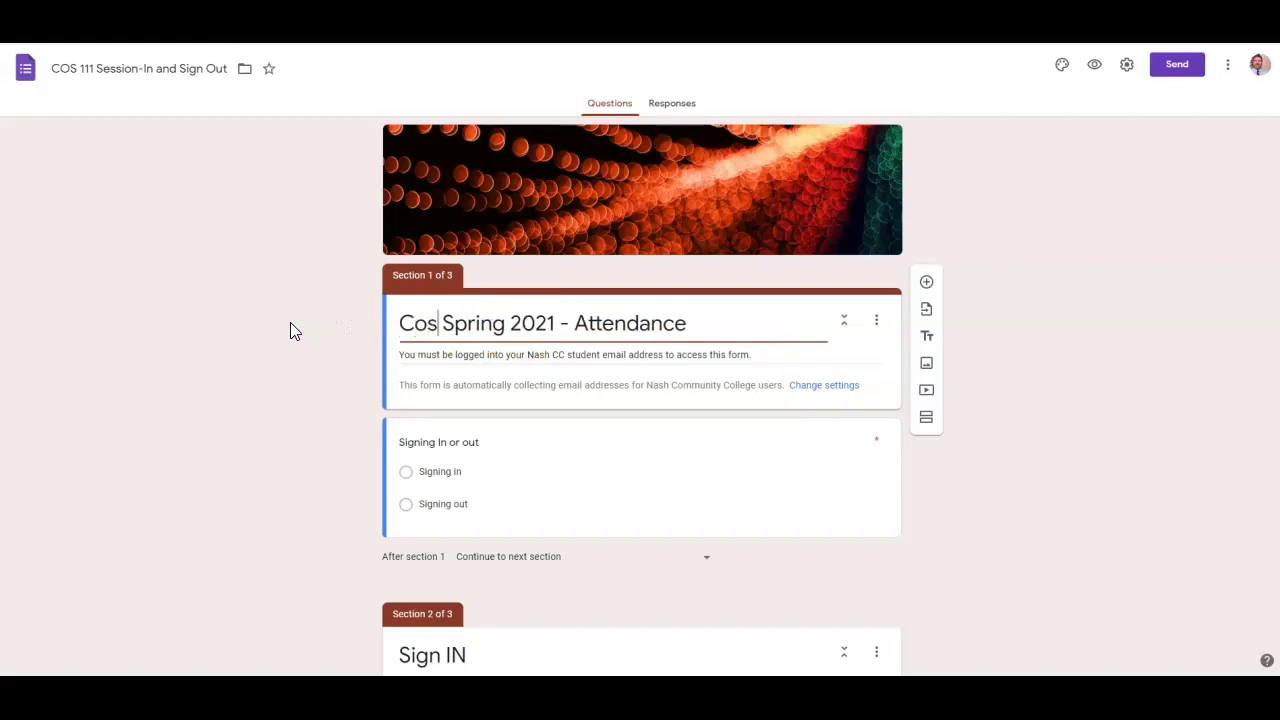
key("BackSpace")
key("BackSpace")
type("OS 111")
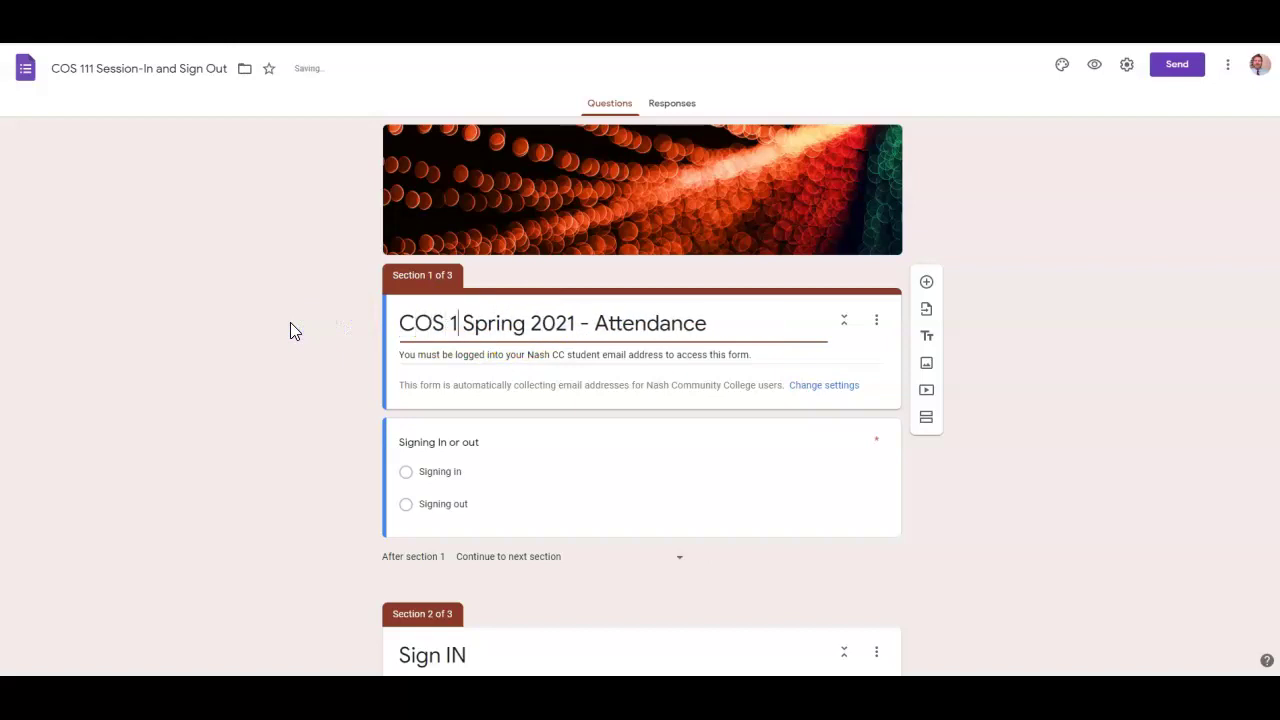
left_click(1057, 376)
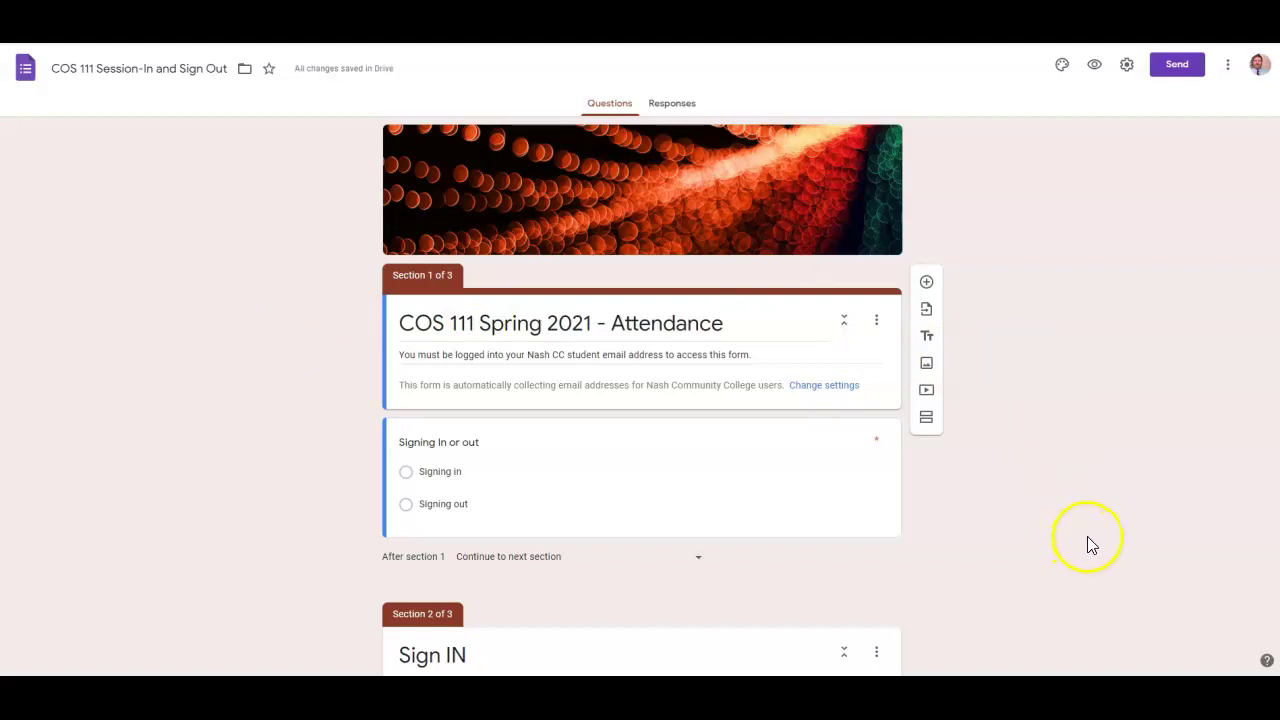
Step: Generate a shortened share link for the COS 111 form and copy it
left_click(1176, 68)
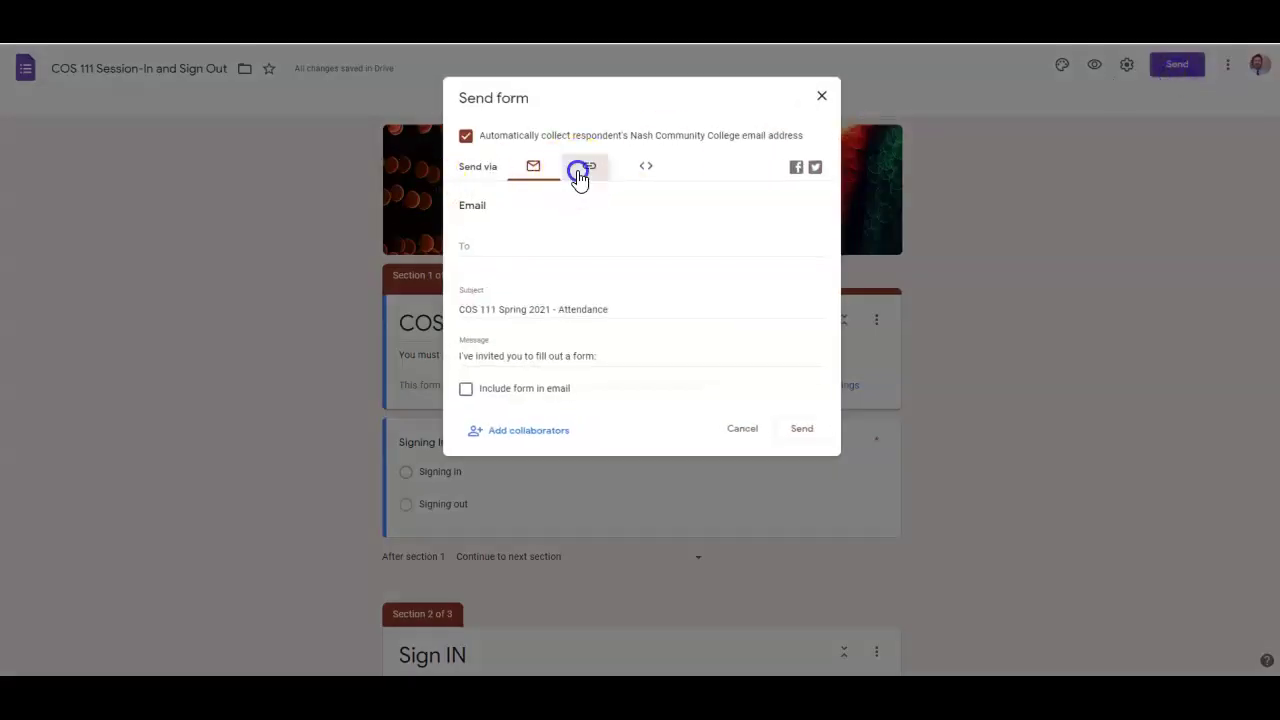
left_click(586, 170)
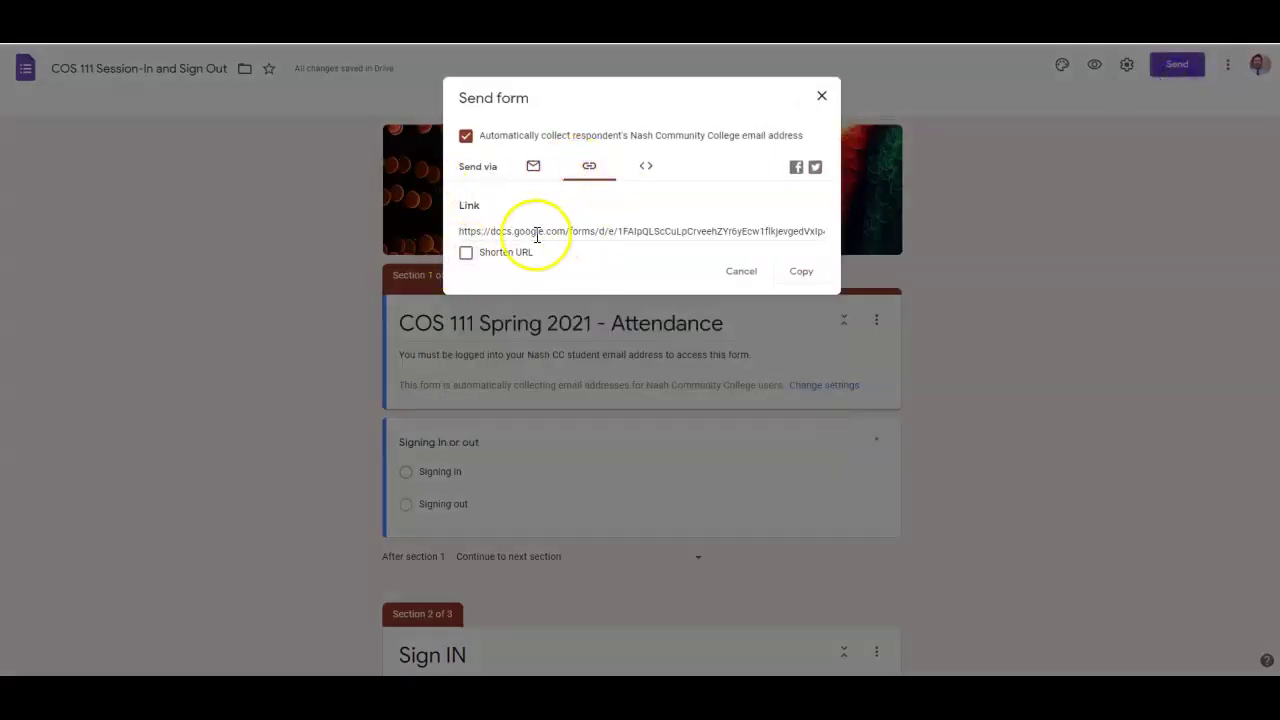
left_click(464, 255)
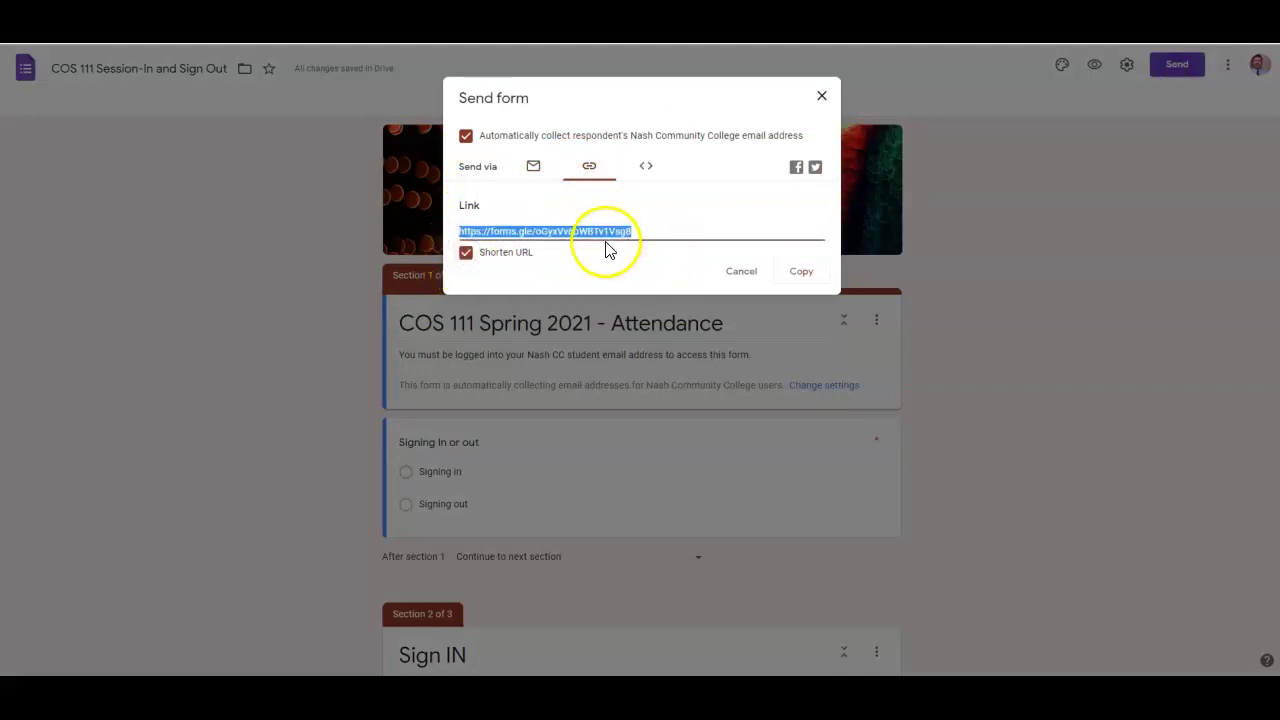
left_click(808, 276)
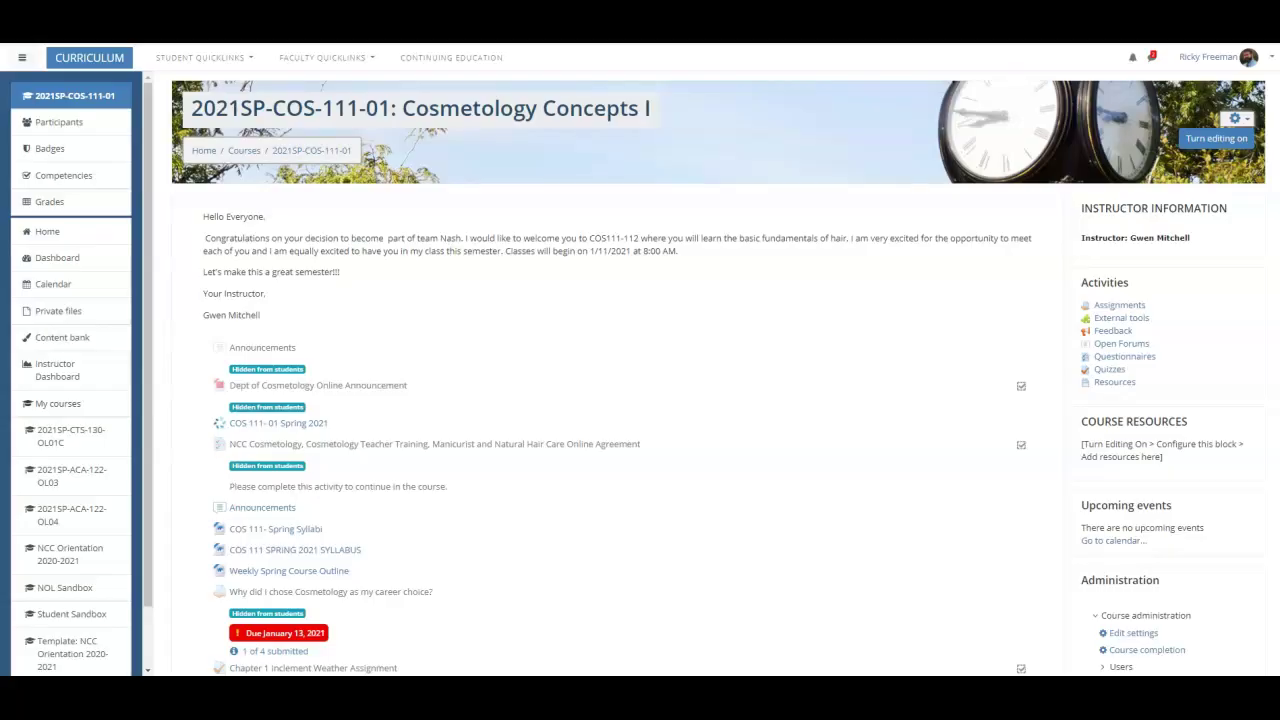
Step: Switch to the 2021SP-COS-111-01 Moodle course page and turn editing on
scroll(575, 400, "down", 5)
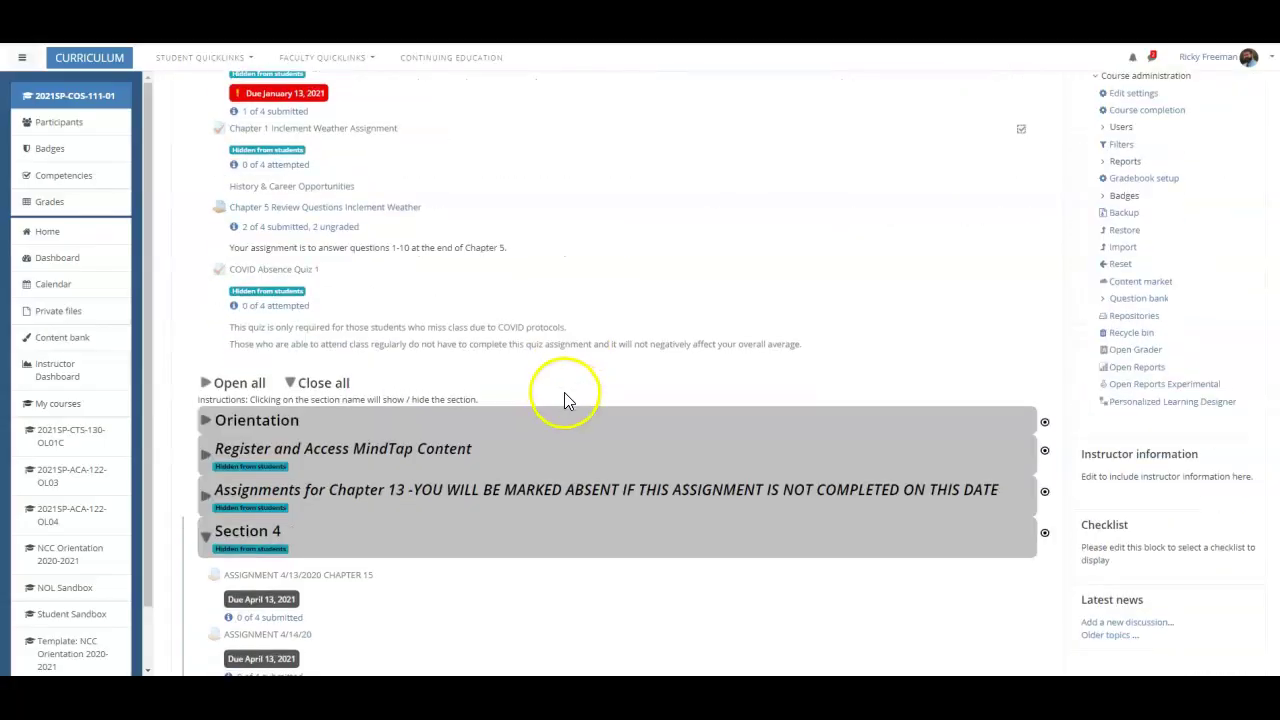
scroll(1190, 307, "up", 5)
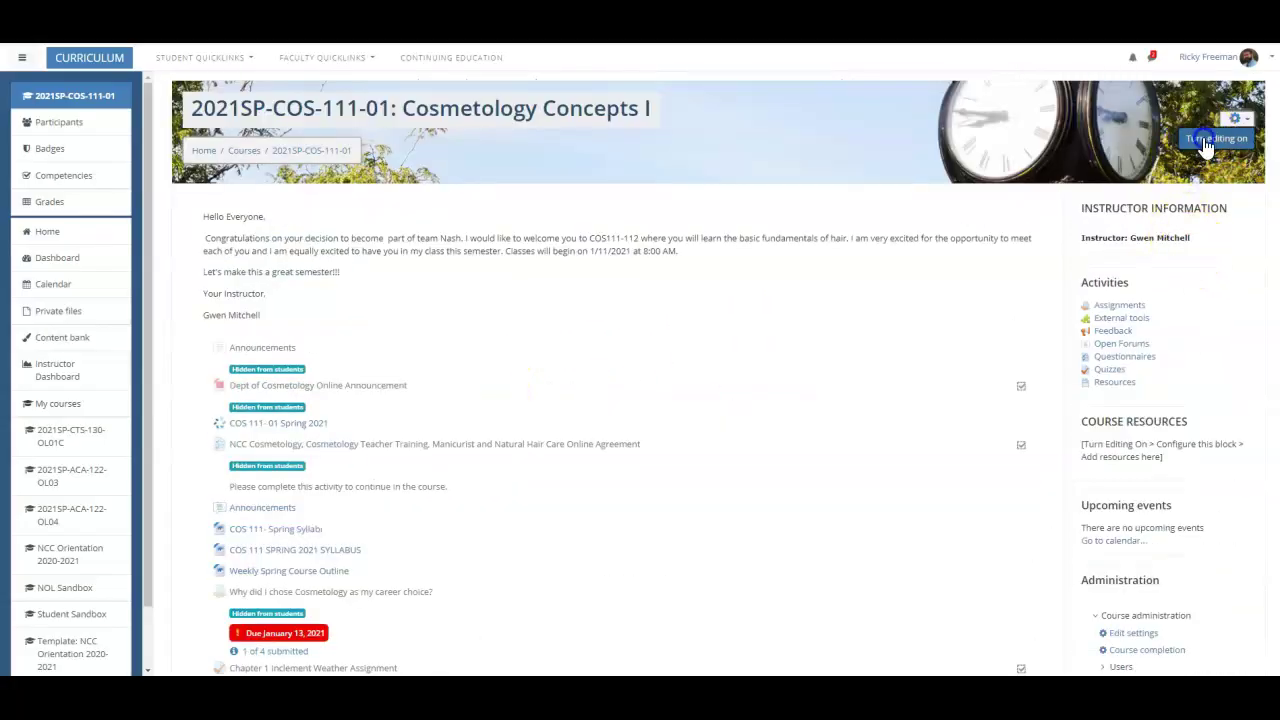
left_click(1209, 139)
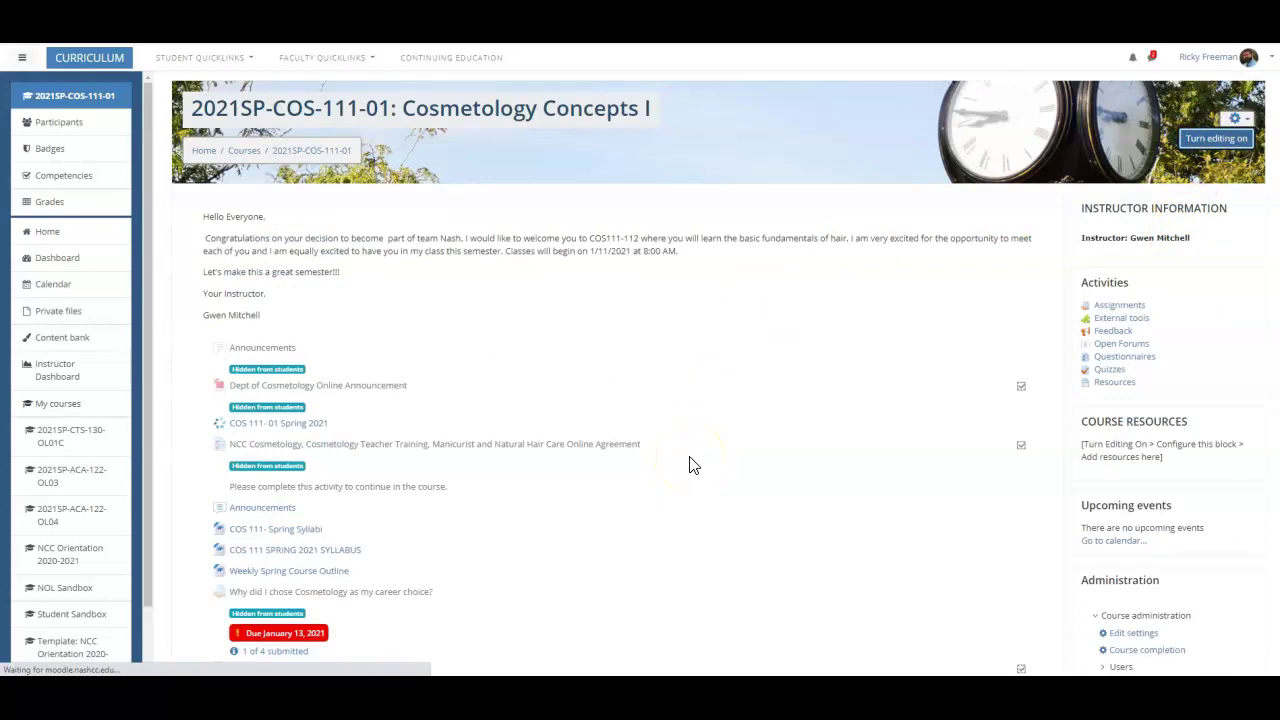
Step: Add a new URL resource to the course's general section above Orientation
scroll(846, 477, "down", 3)
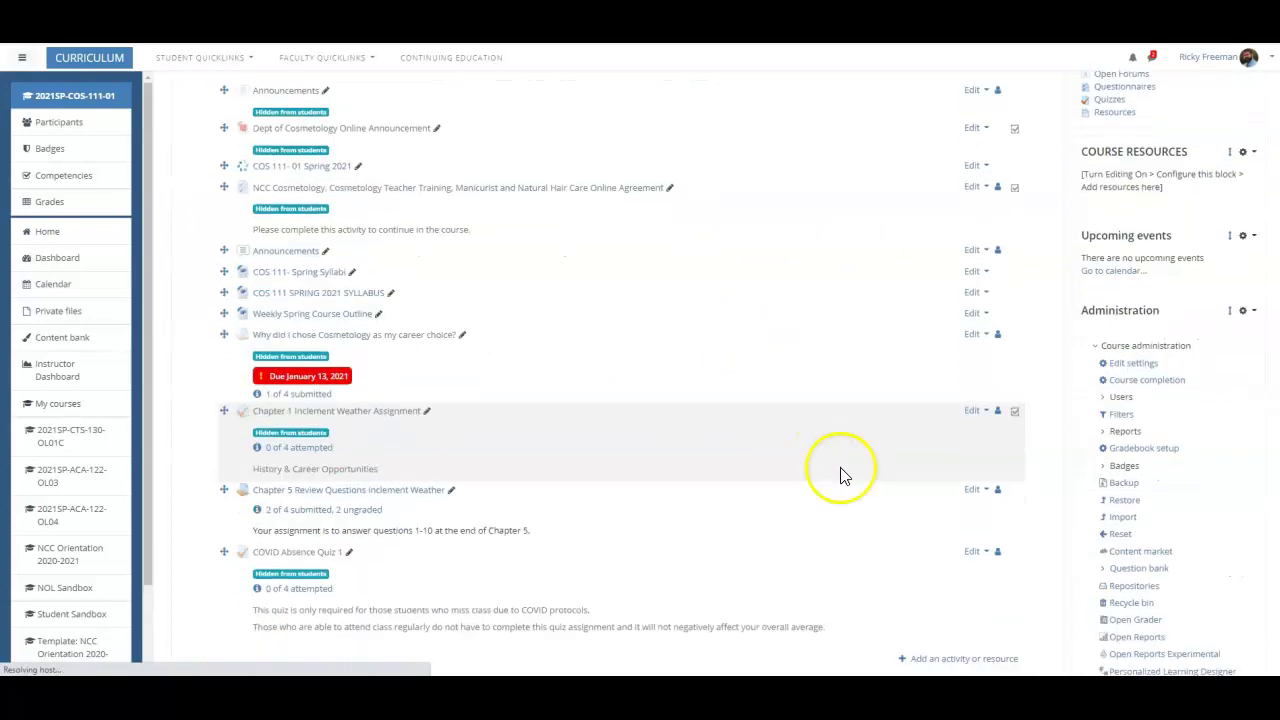
scroll(812, 537, "down", 2)
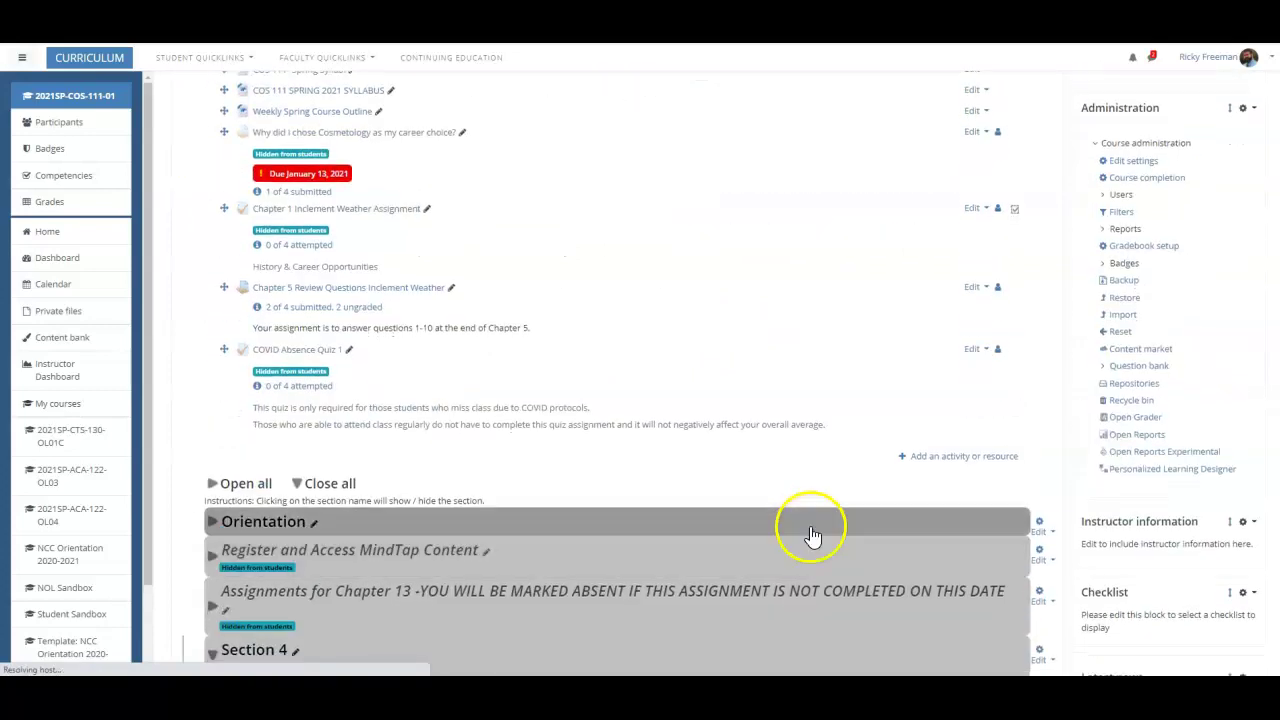
left_click(952, 467)
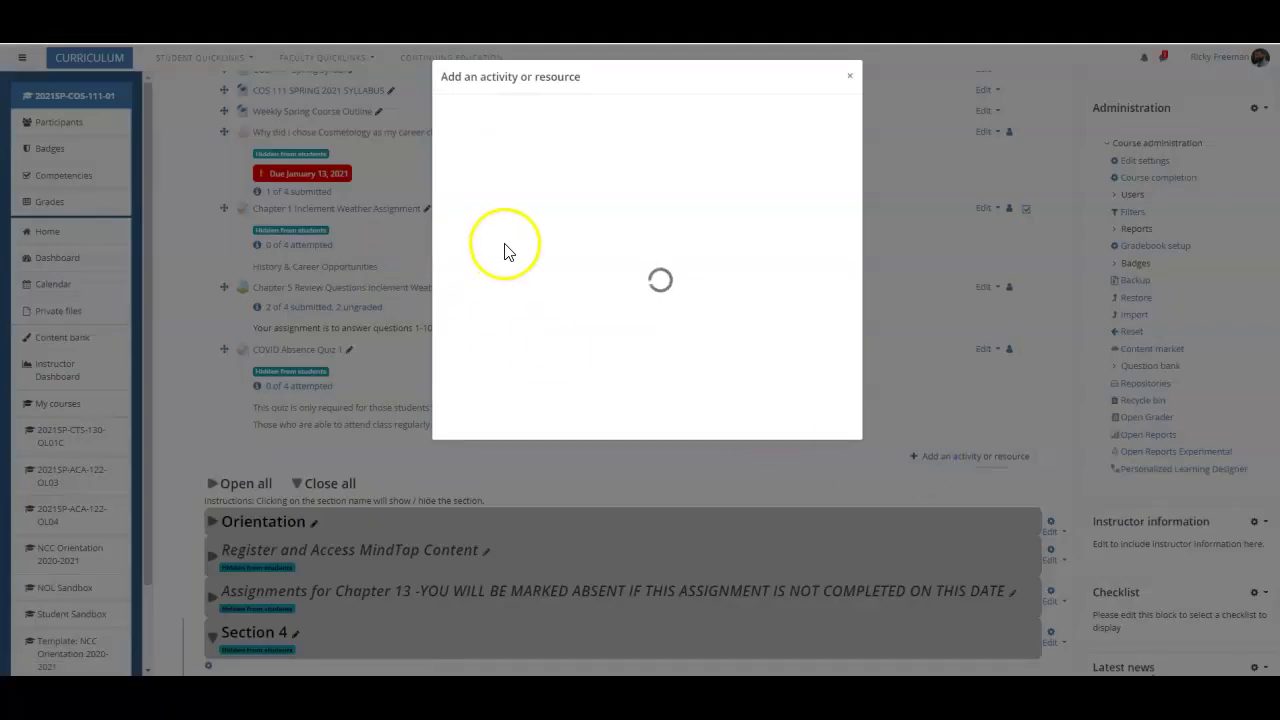
left_click(693, 258)
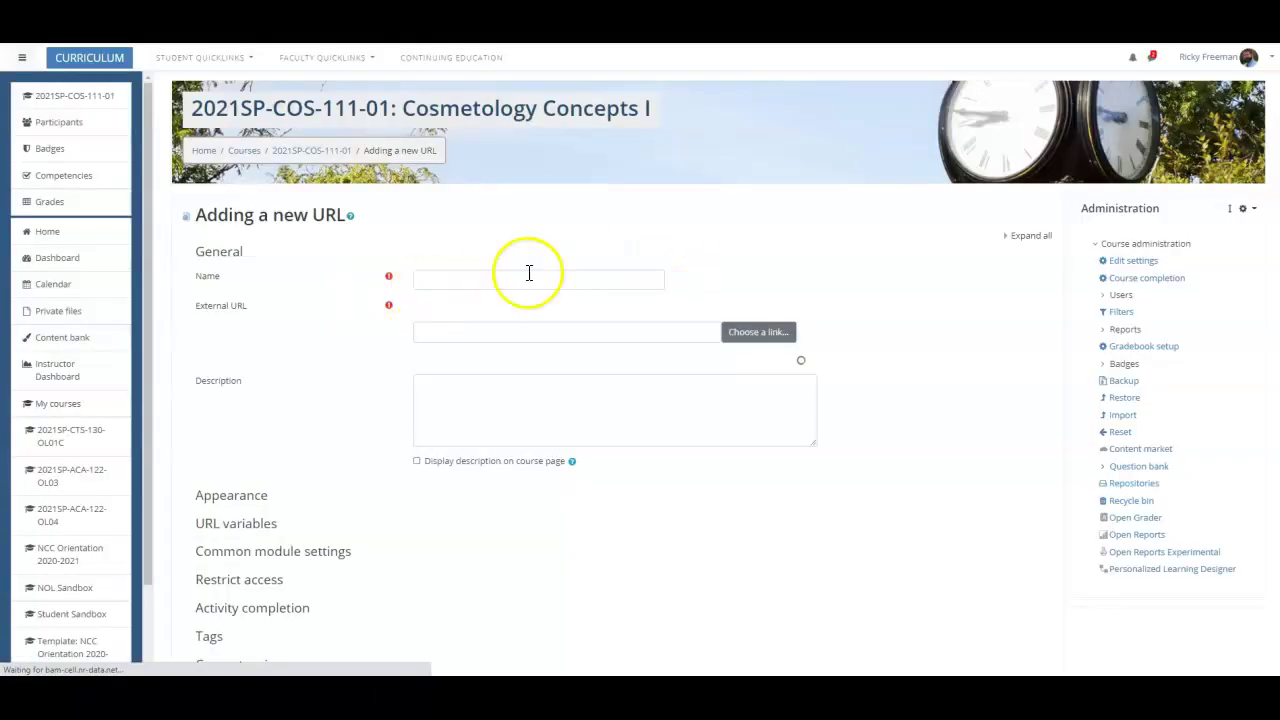
Step: Name the new URL resource "Sign in and Sign out"
left_click(529, 273)
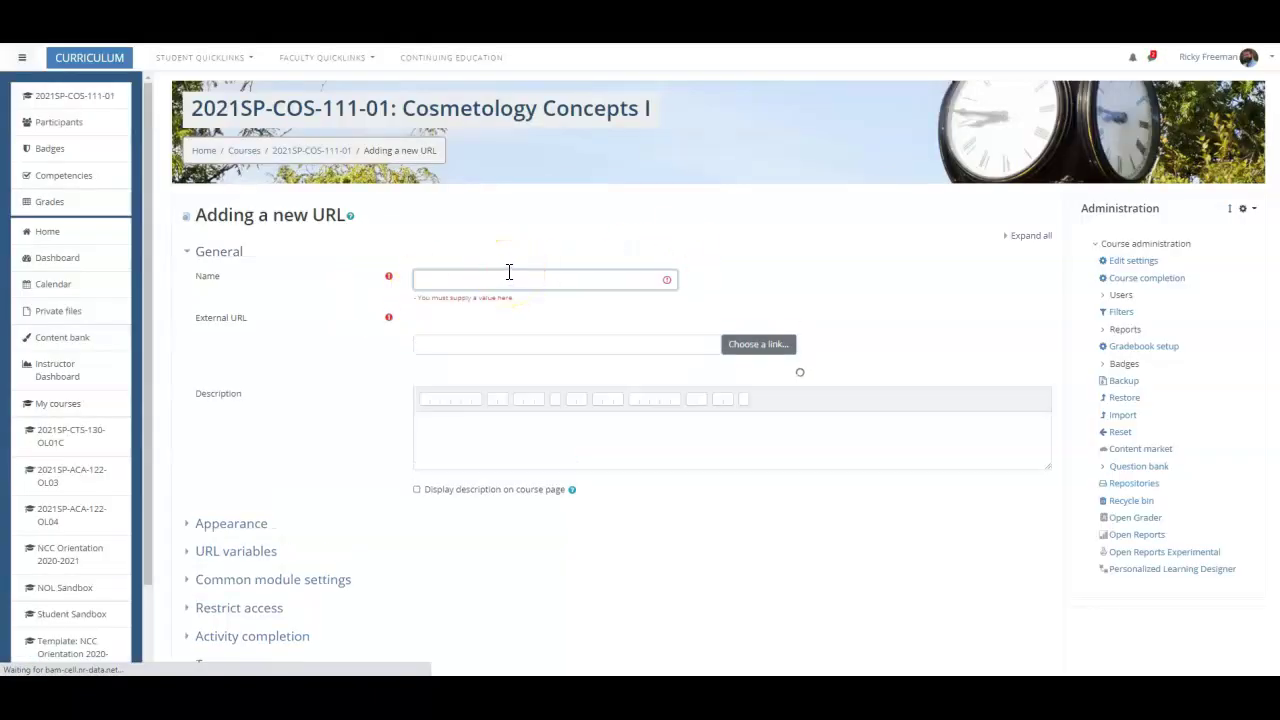
left_click(498, 278)
type("S")
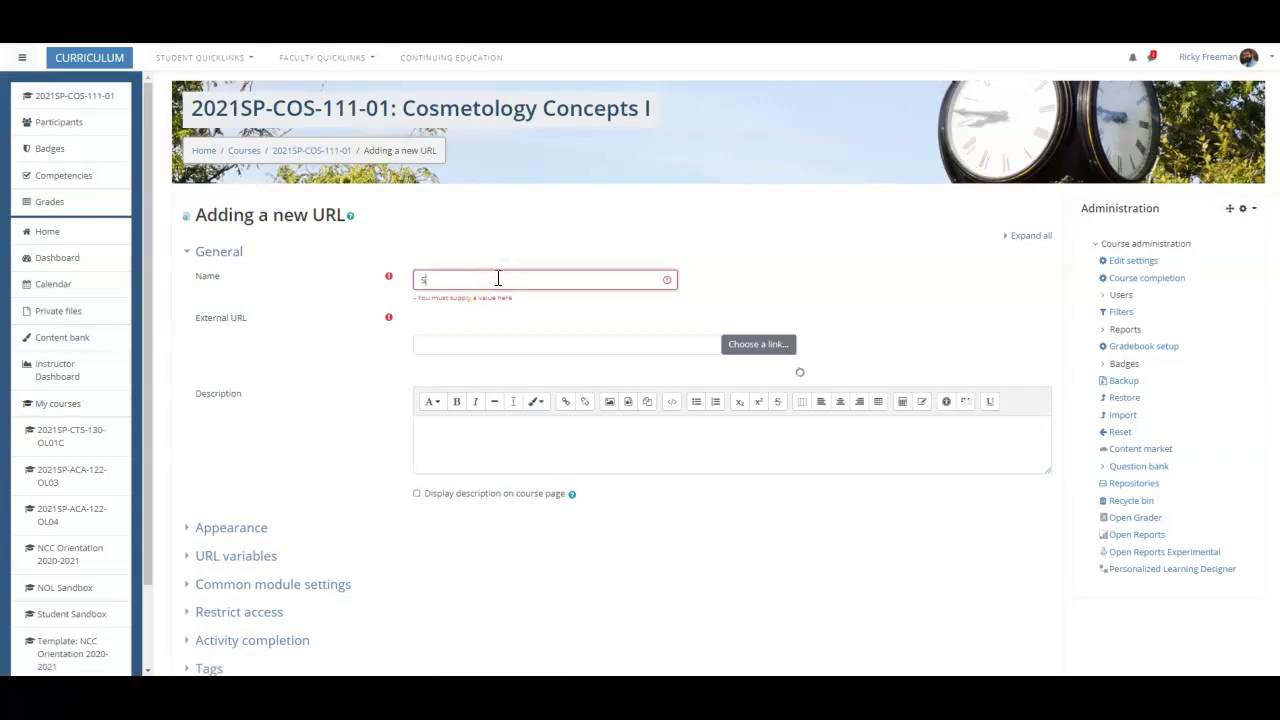
type("ing")
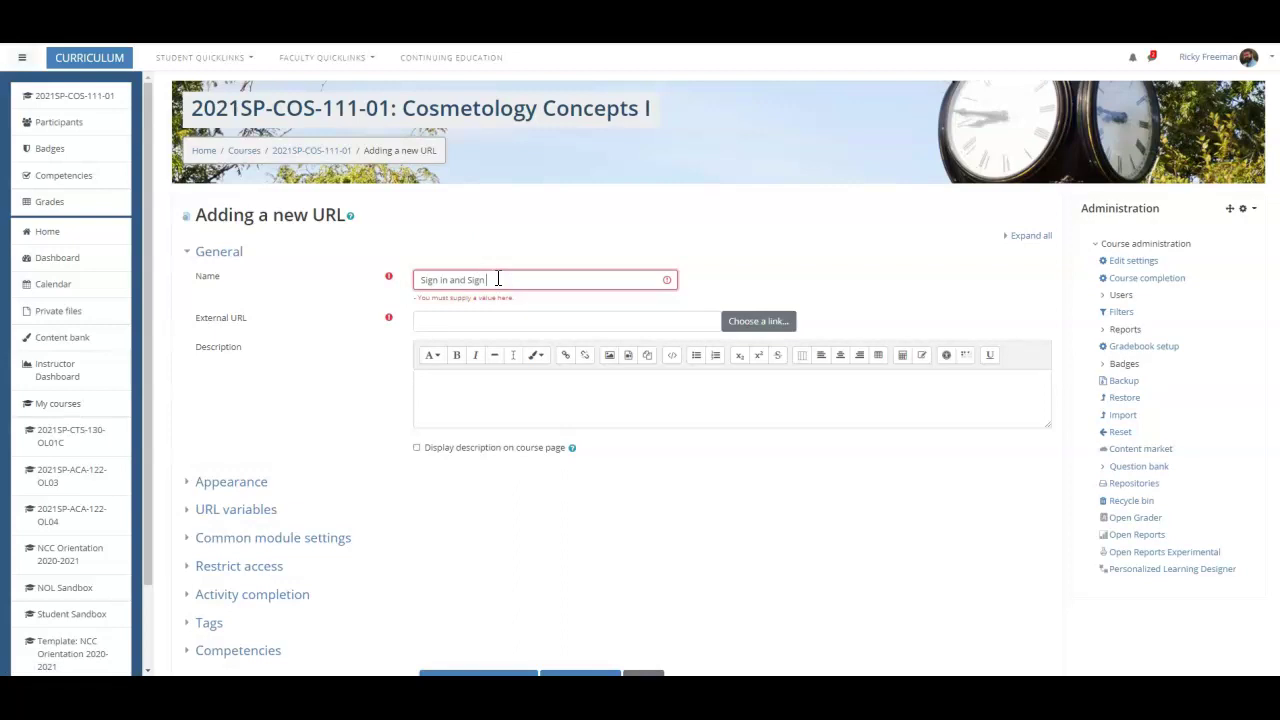
Step: Paste the copied form link as the resource's external URL
left_click(437, 320)
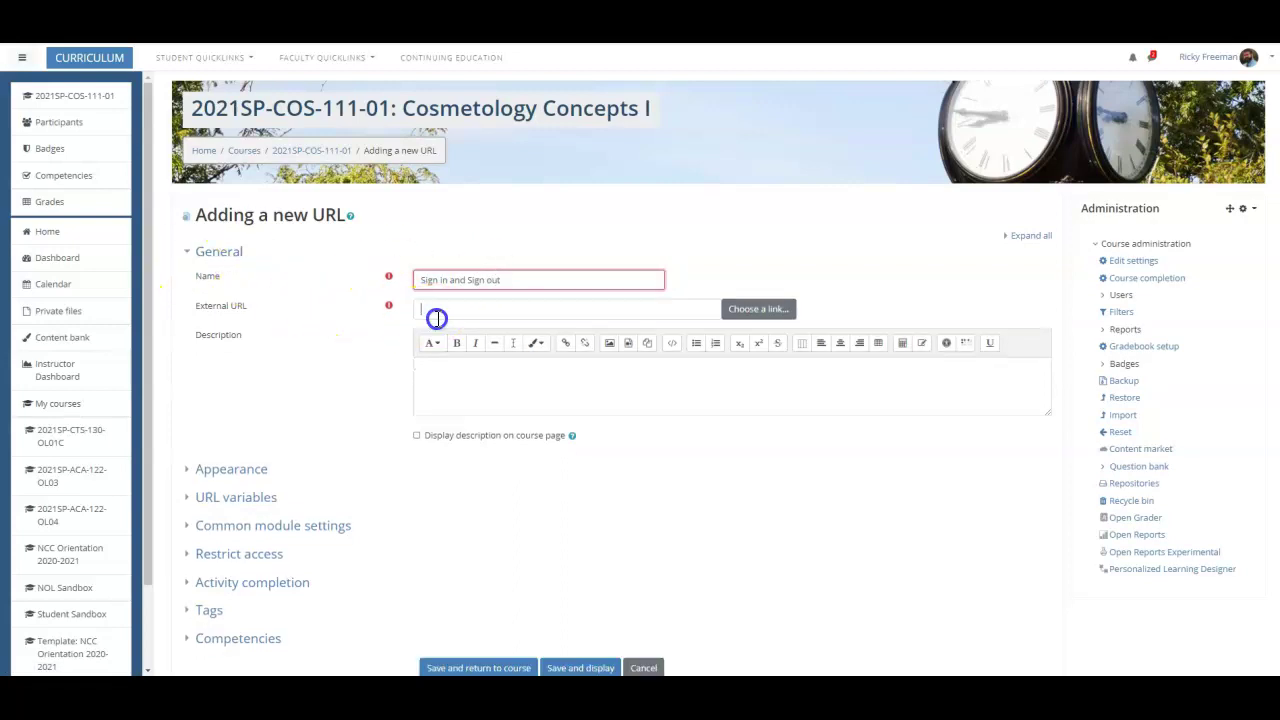
right_click(435, 318)
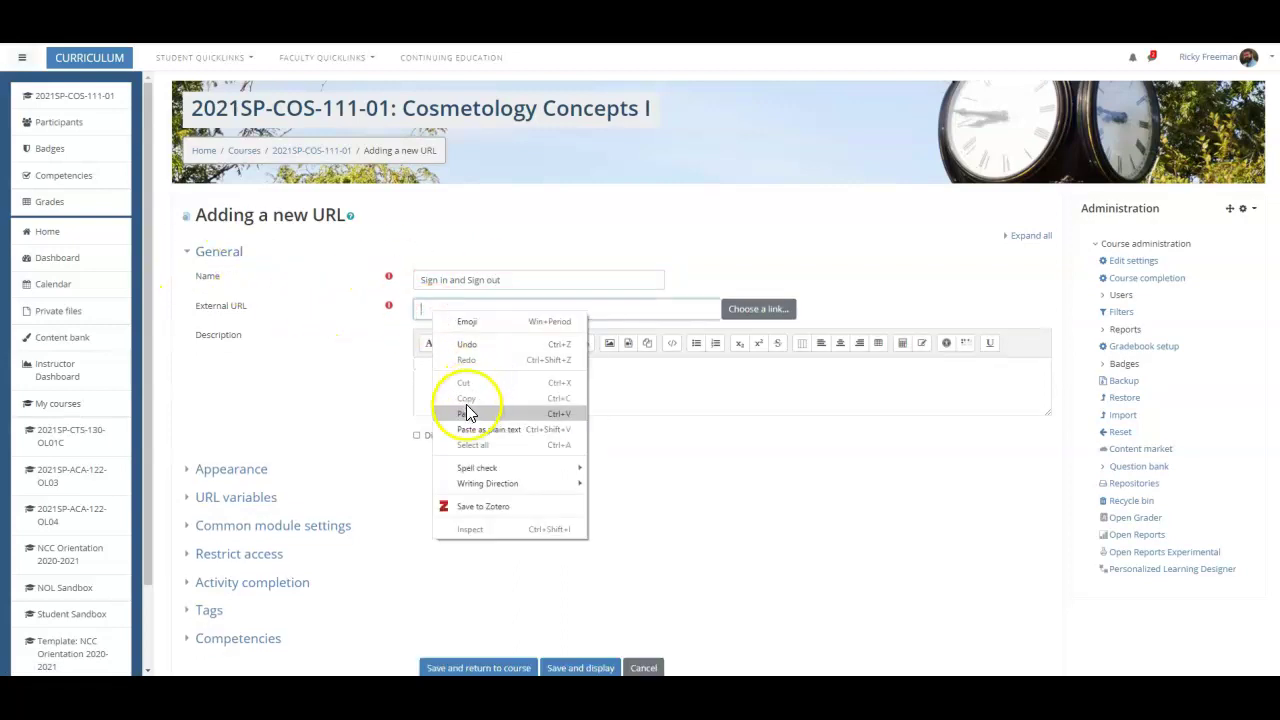
left_click(464, 418)
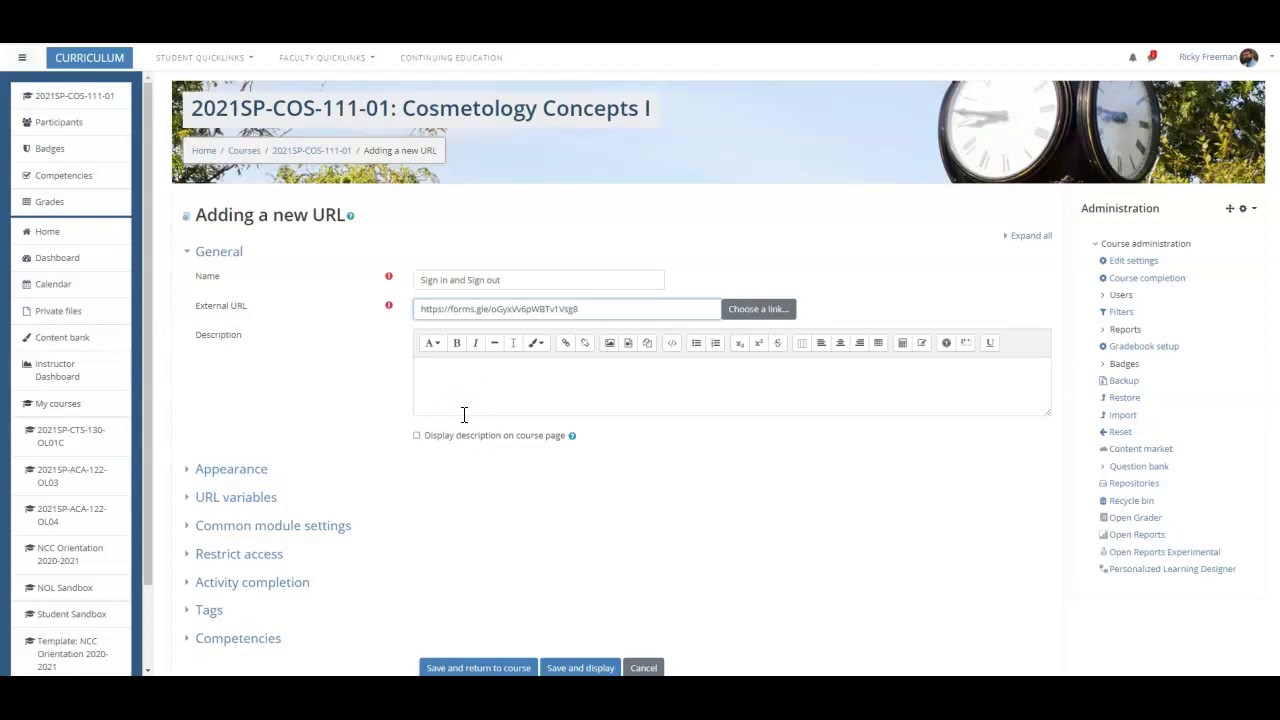
scroll(220, 423, "down", 1)
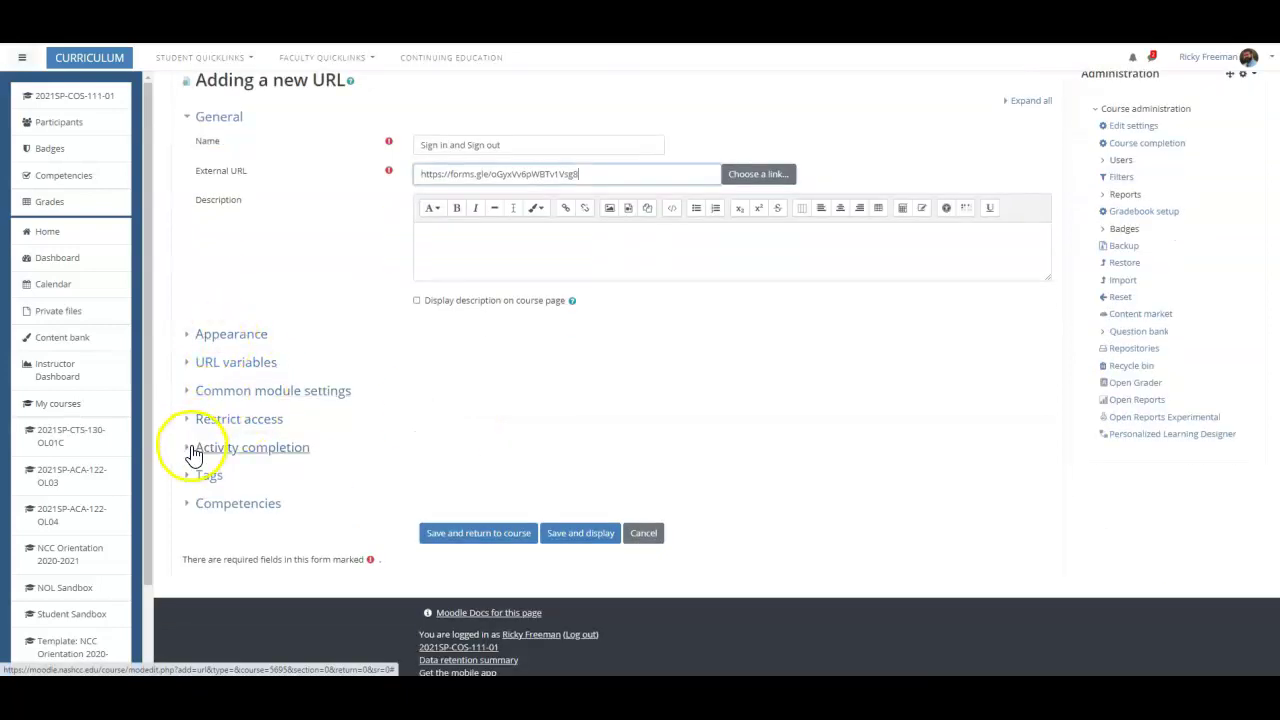
Step: Save the new URL resource, return to the course page, and open its Sign in and Sign out link to test it
left_click(490, 538)
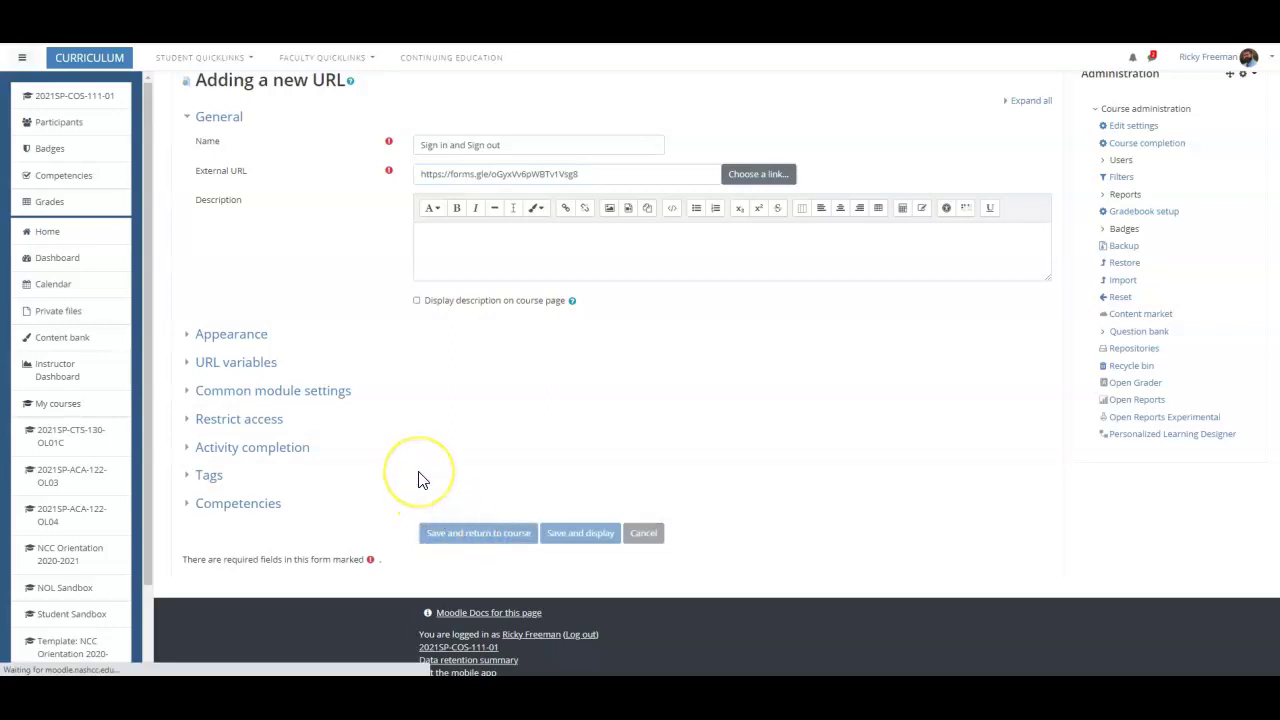
scroll(371, 440, "down", 5)
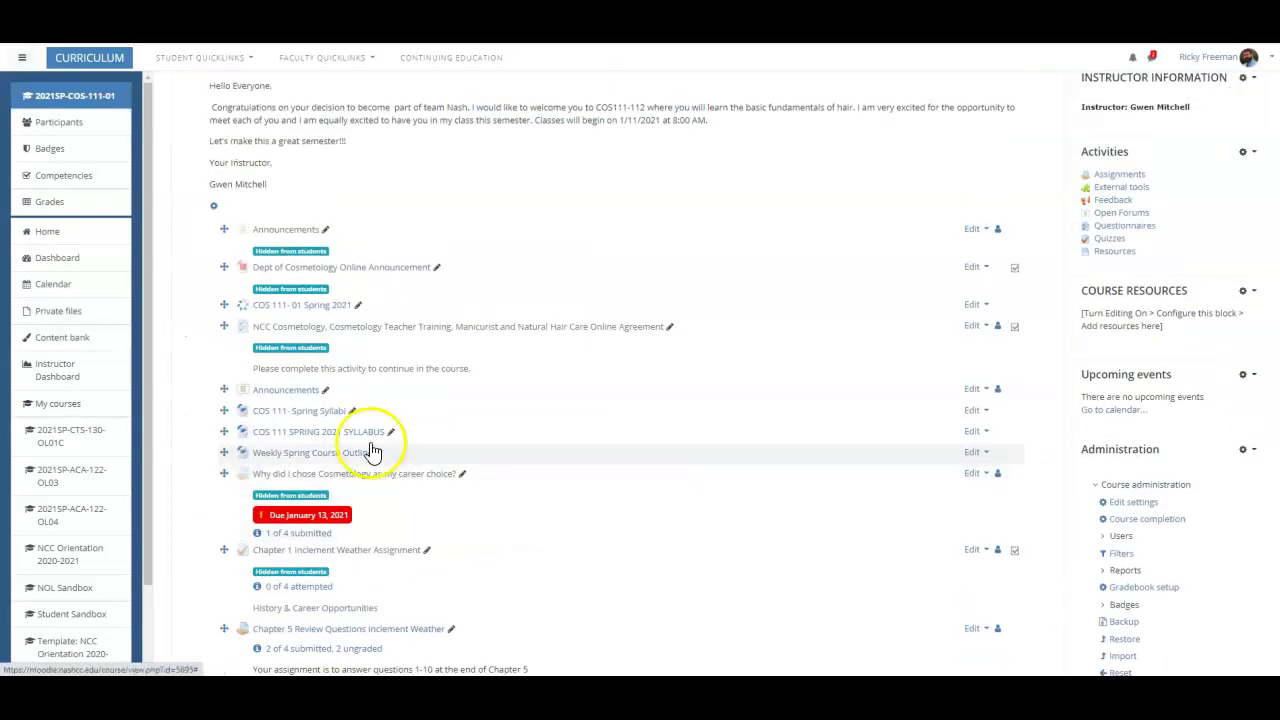
scroll(297, 390, "down", 2)
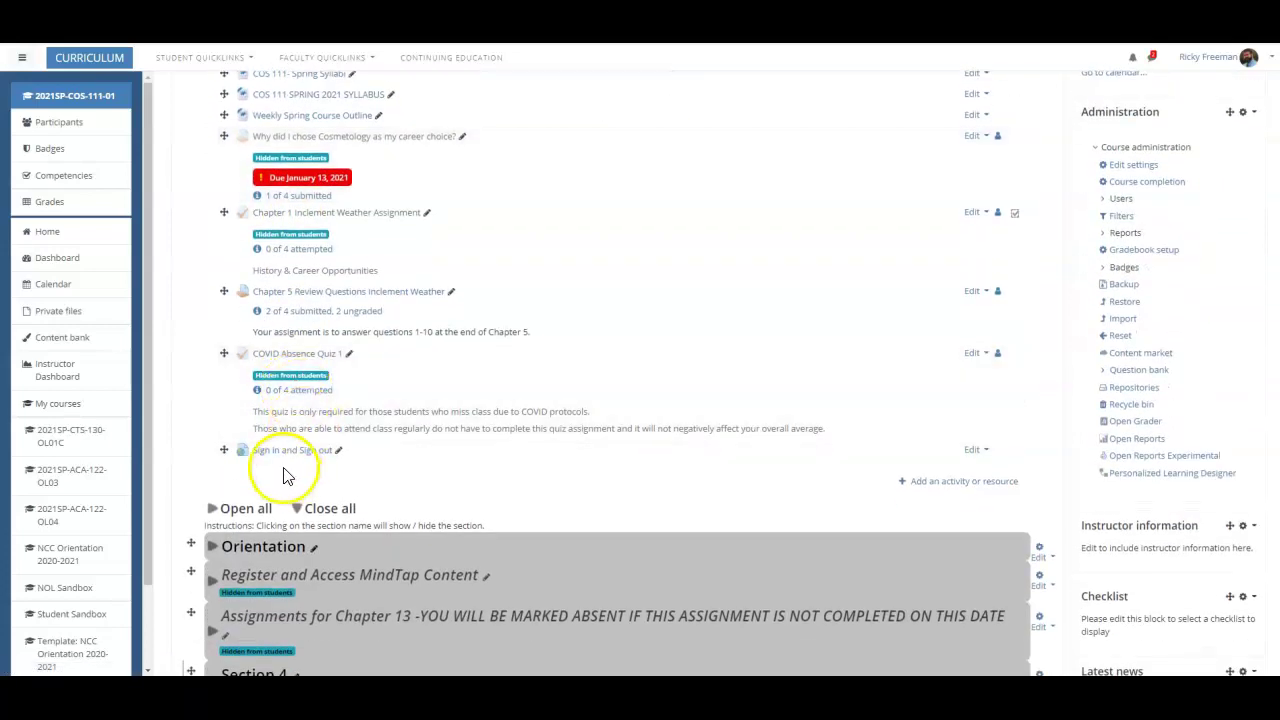
left_click(282, 455)
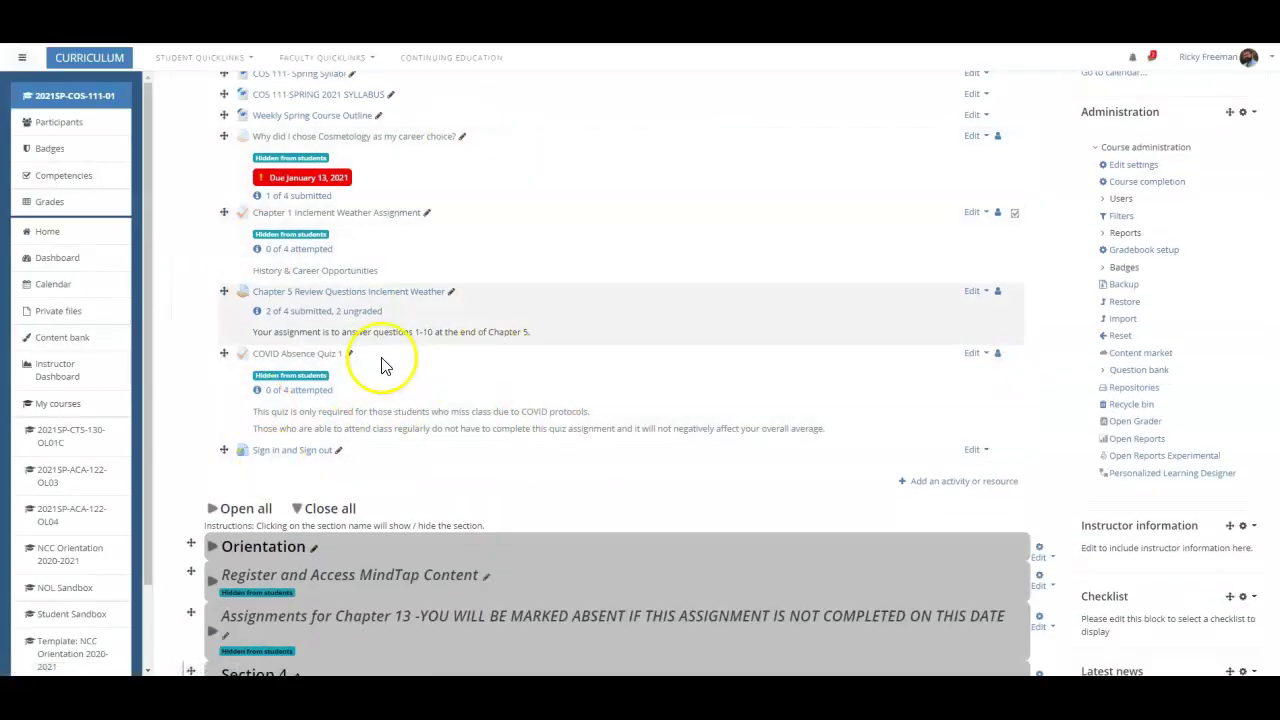
Step: Edit the Sign in and Sign out resource's appearance to change how the link displays, and save back to the course
left_click(978, 449)
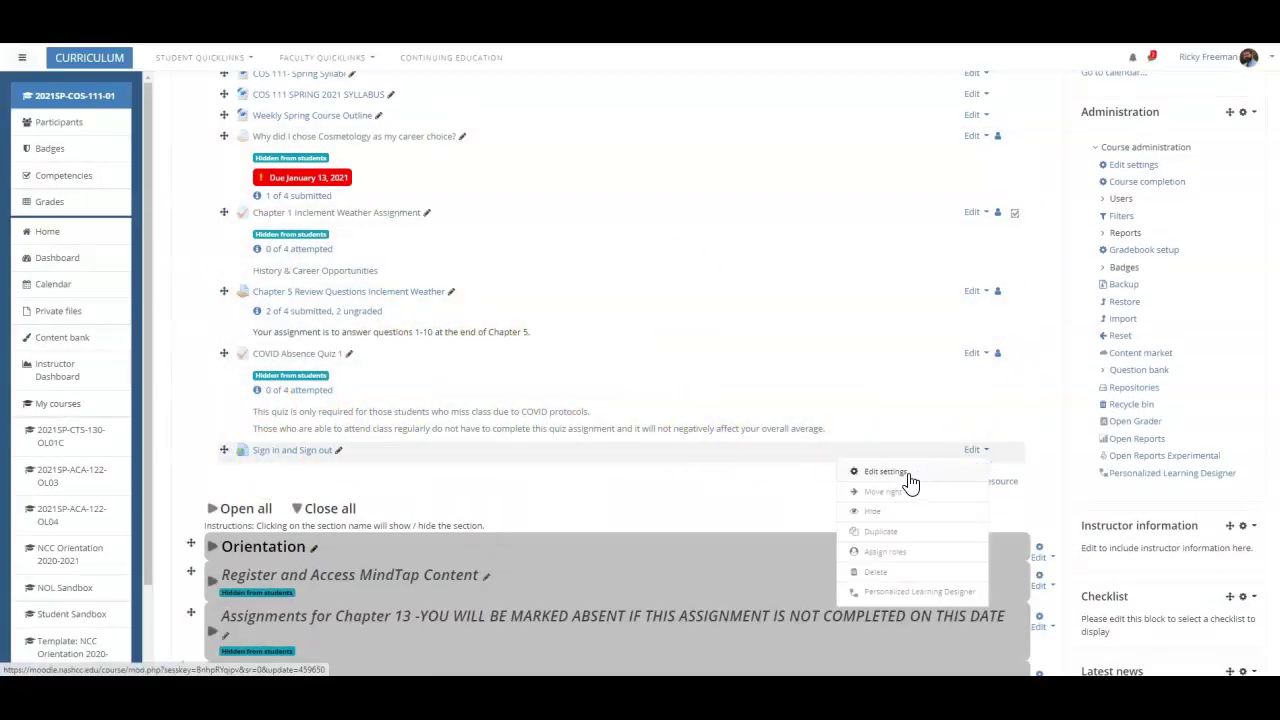
left_click(909, 479)
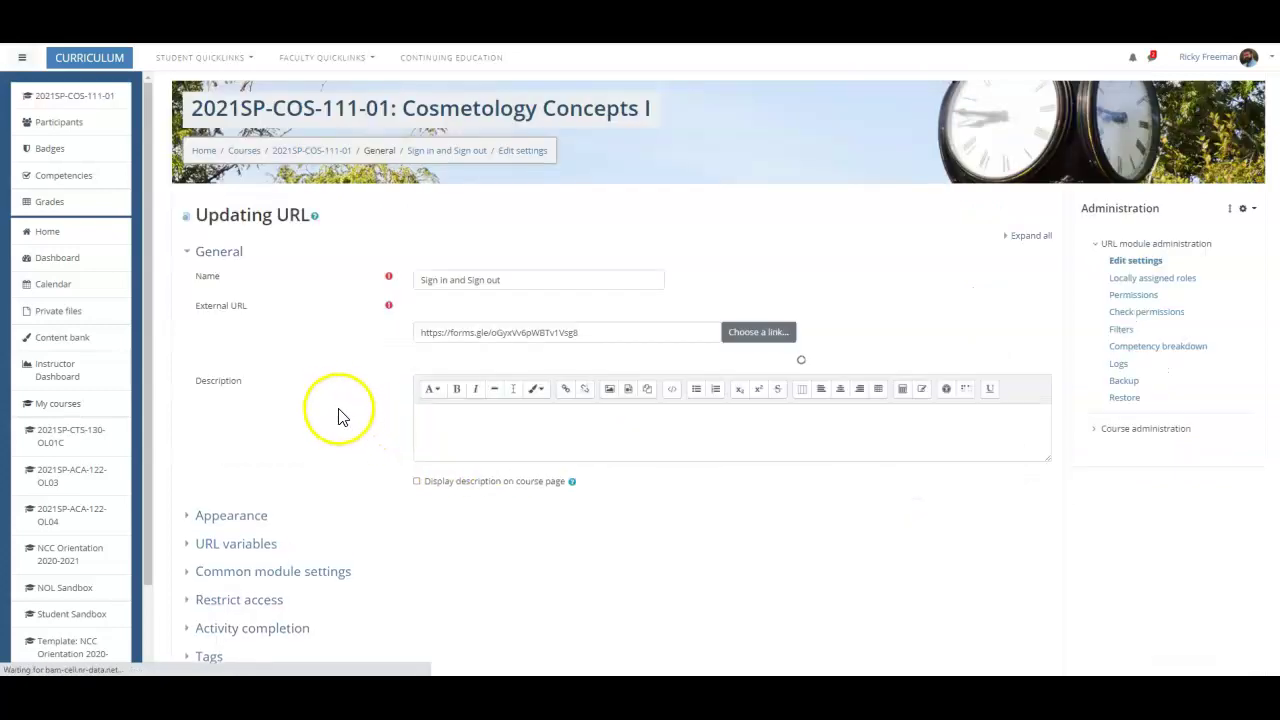
scroll(300, 400, "down", 3)
left_click(188, 336)
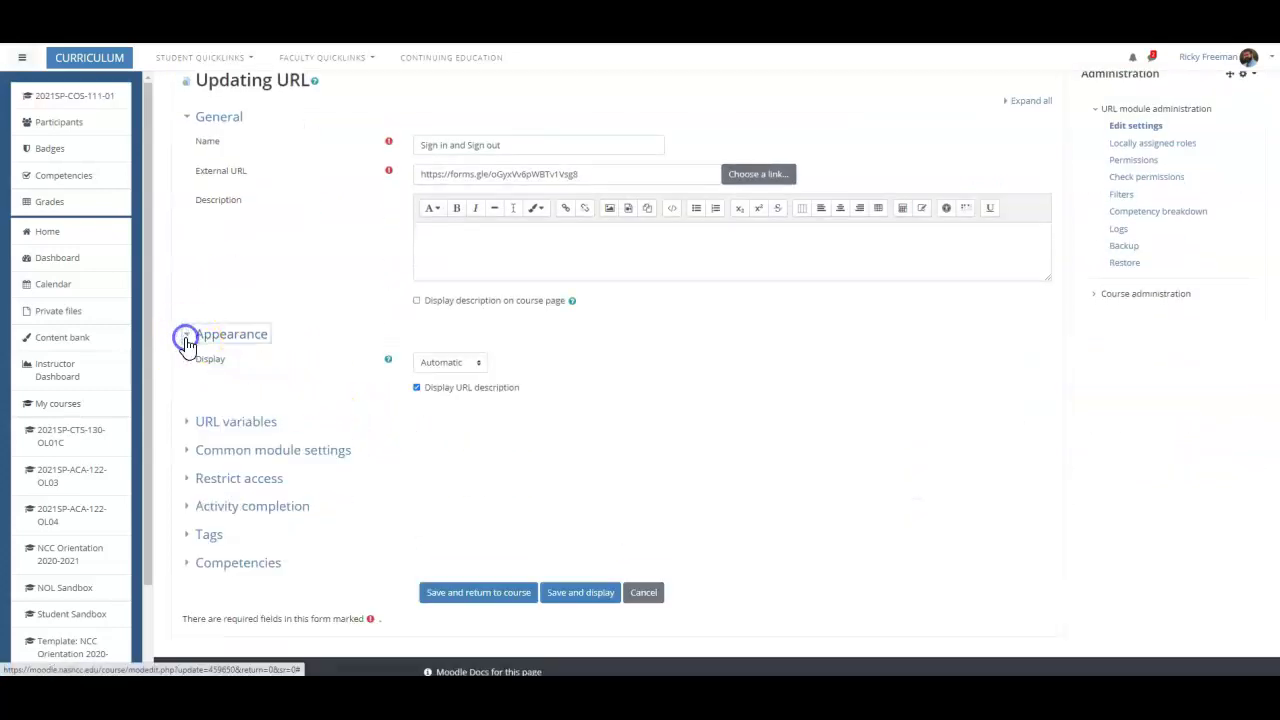
left_click(447, 363)
left_click(457, 428)
left_click(479, 569)
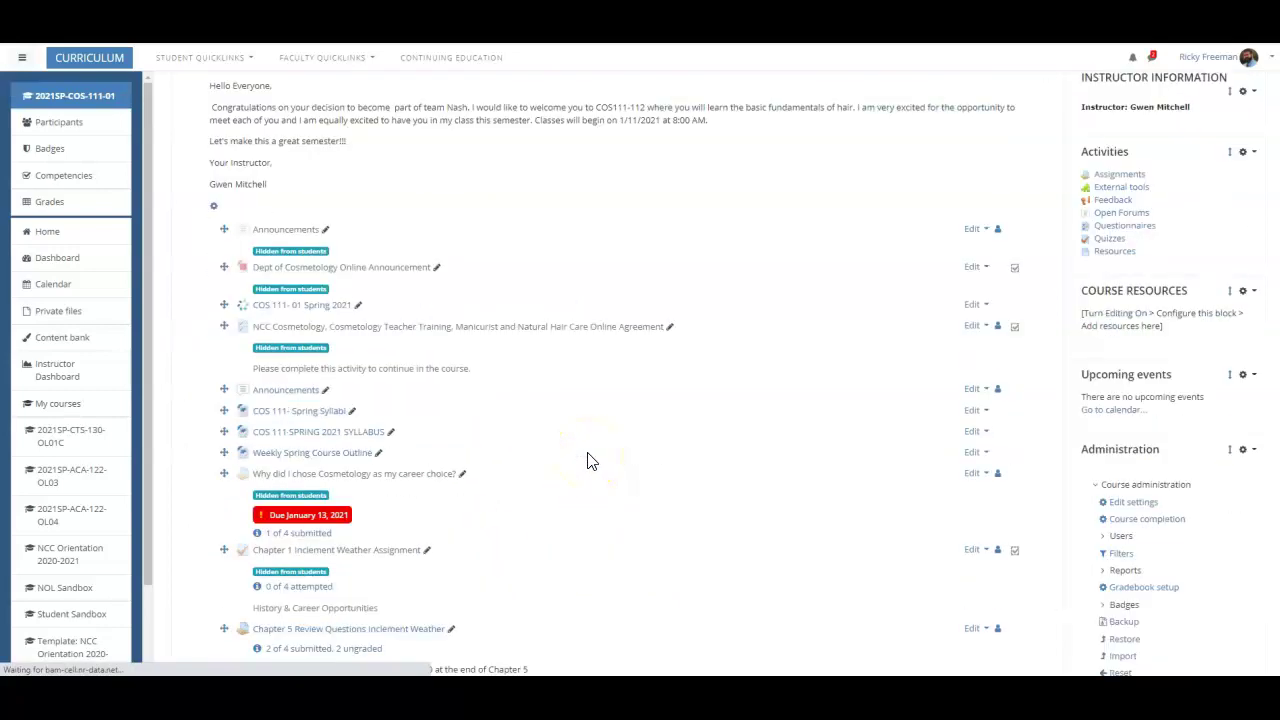
Step: Test the updated Sign in and Sign out link from the course page
scroll(446, 406, "down", 4)
scroll(303, 428, "down", 3)
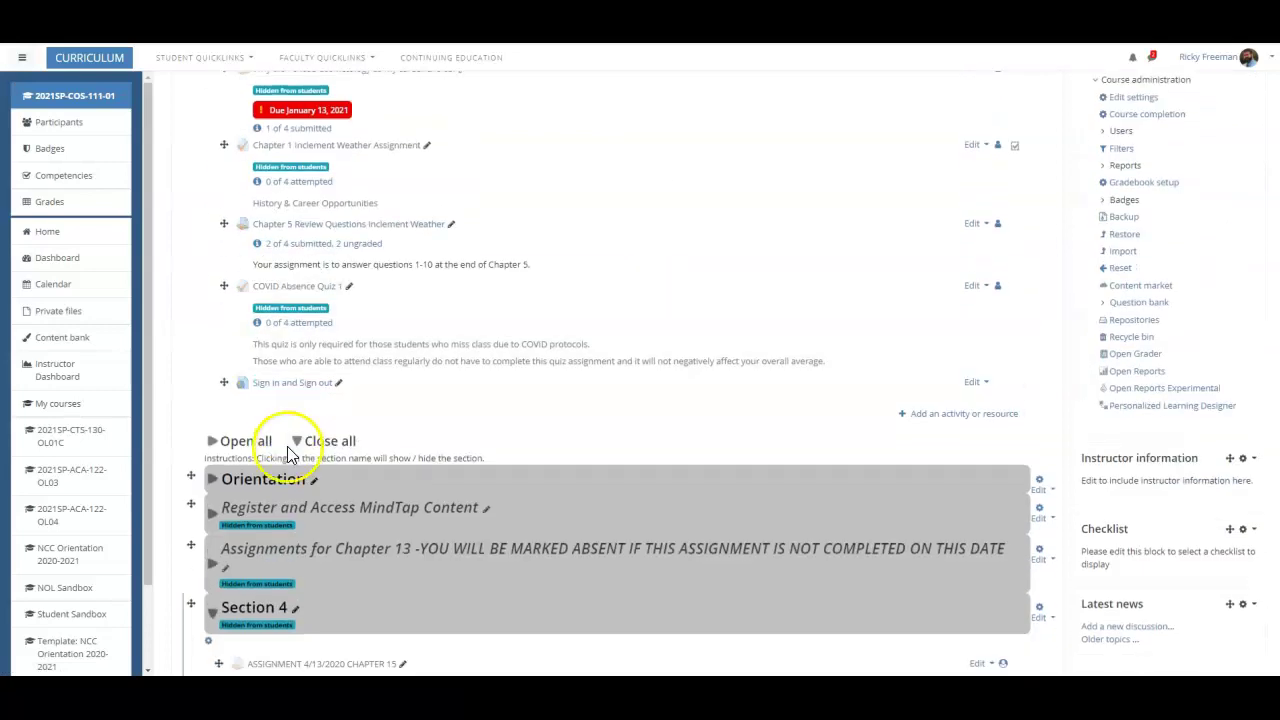
left_click(282, 384)
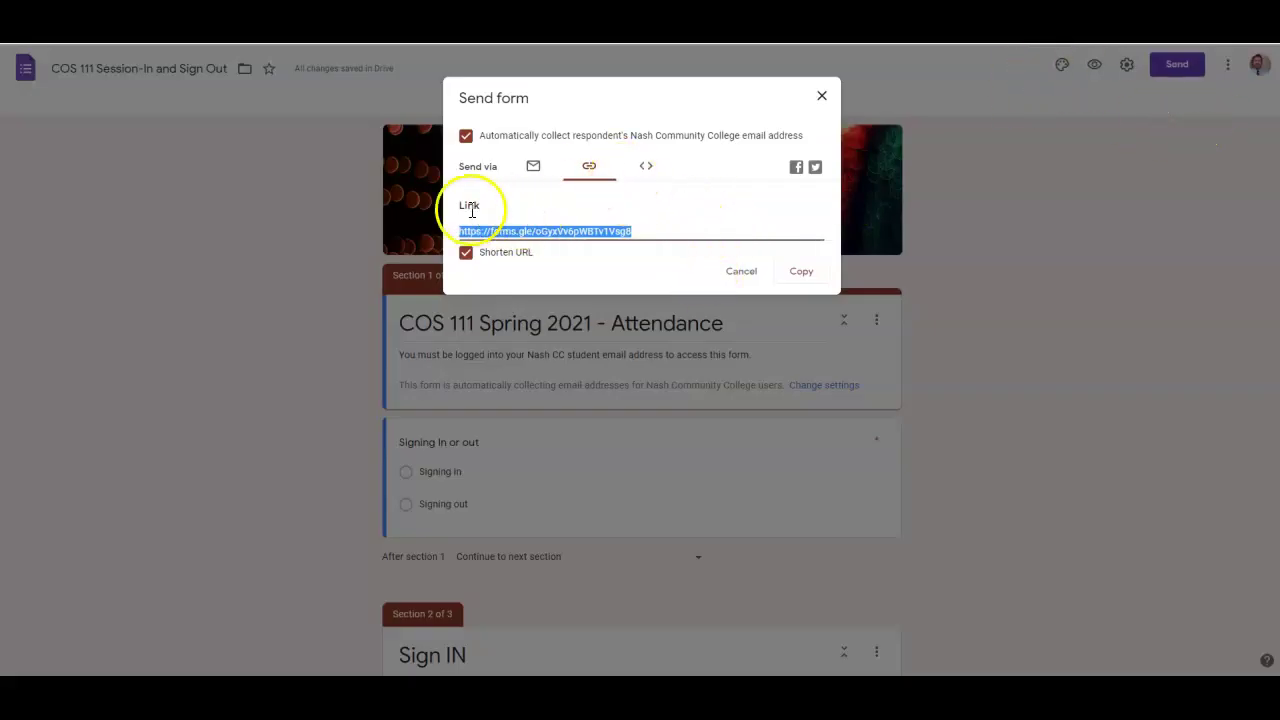
Step: In the COS 111 attendance form, dismiss the send dialog, review the general sign-in and response settings, and save them
left_click(741, 272)
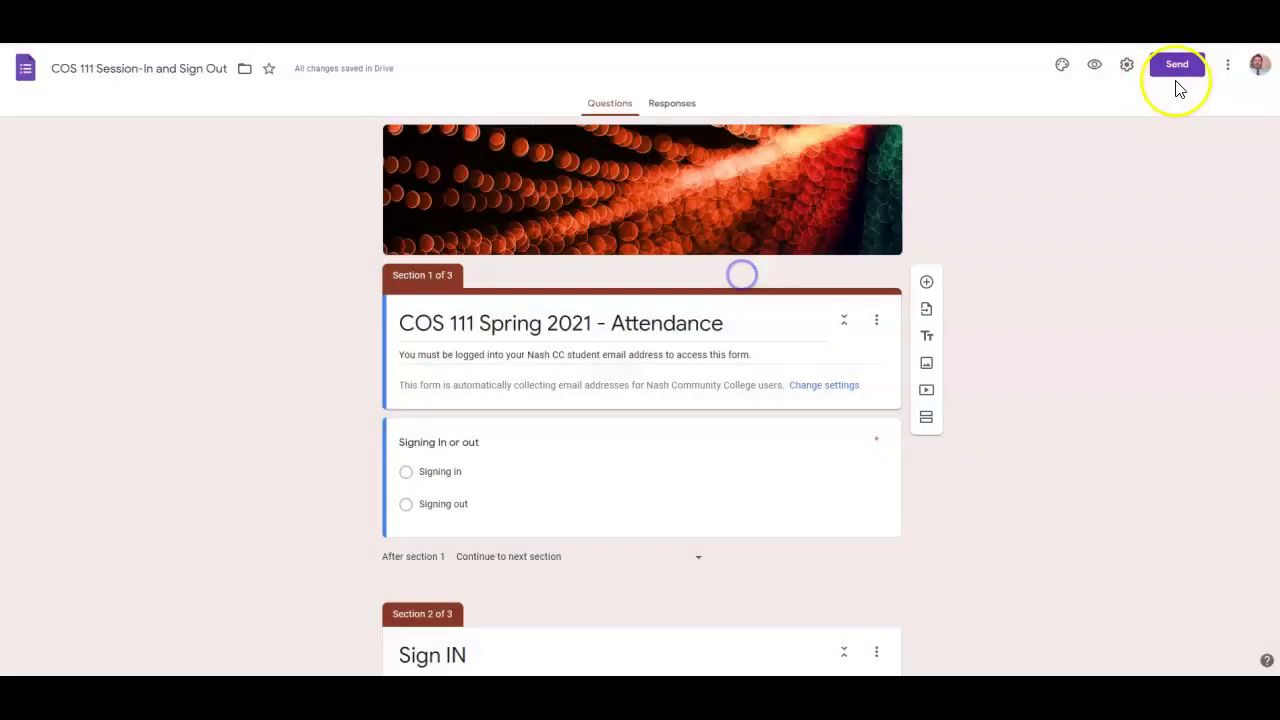
left_click(1126, 66)
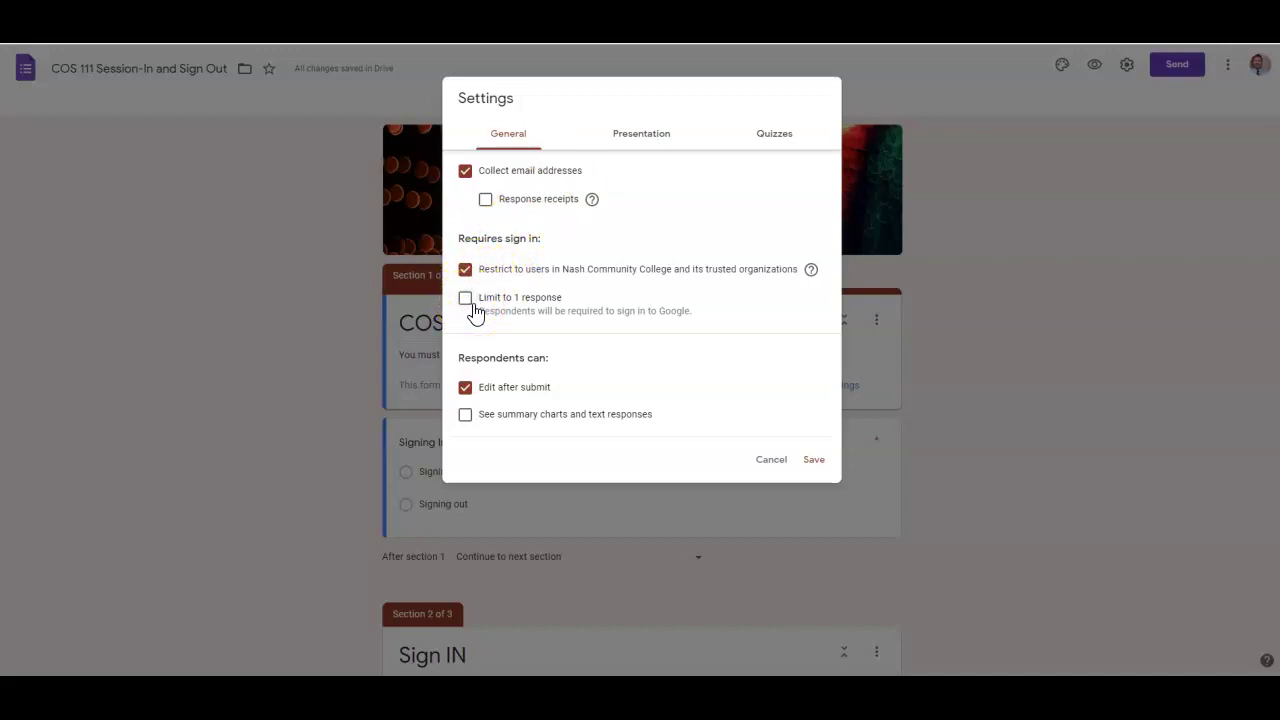
left_click(806, 466)
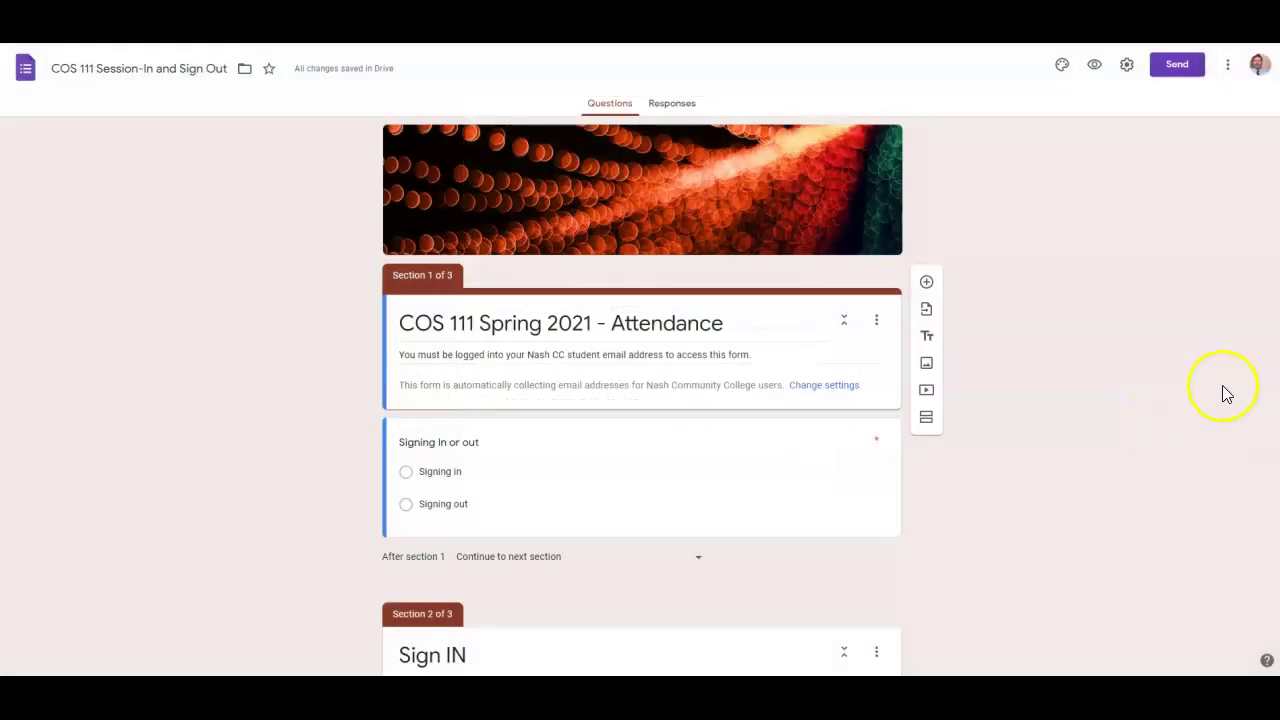
Step: Create a new response spreadsheet for the COS 111 Session-In and Sign Out form
left_click(674, 106)
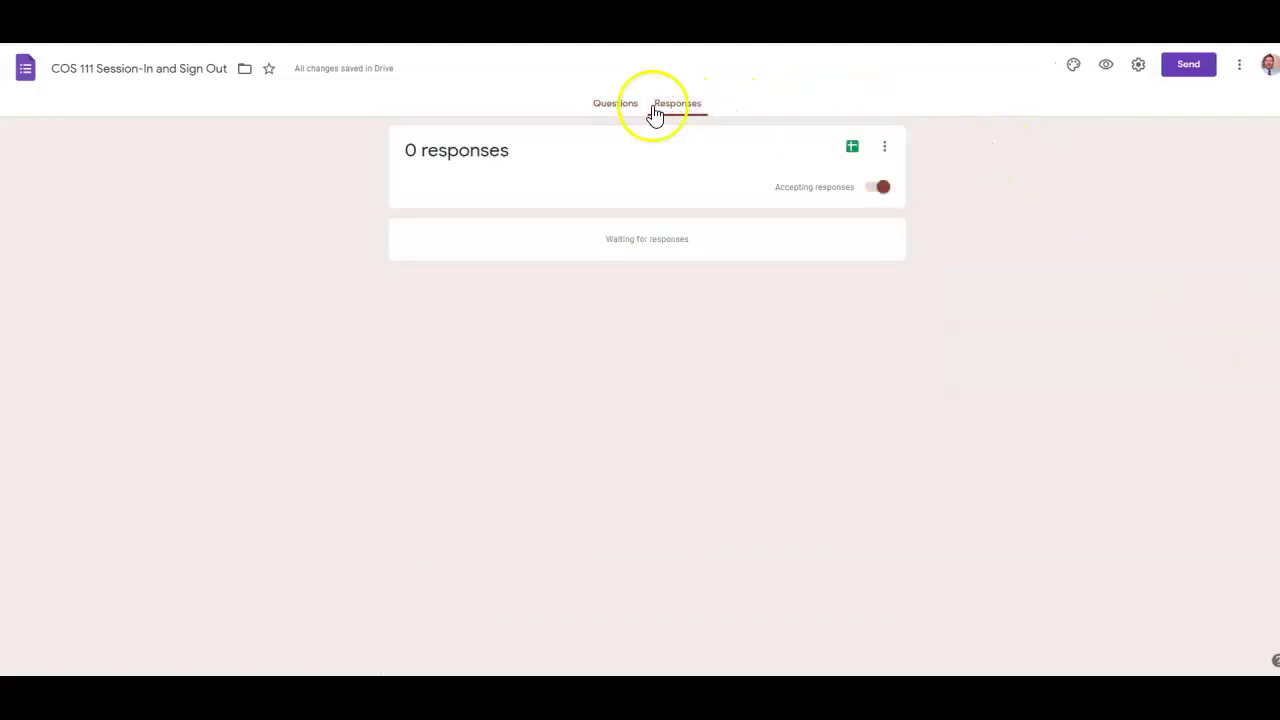
left_click(852, 156)
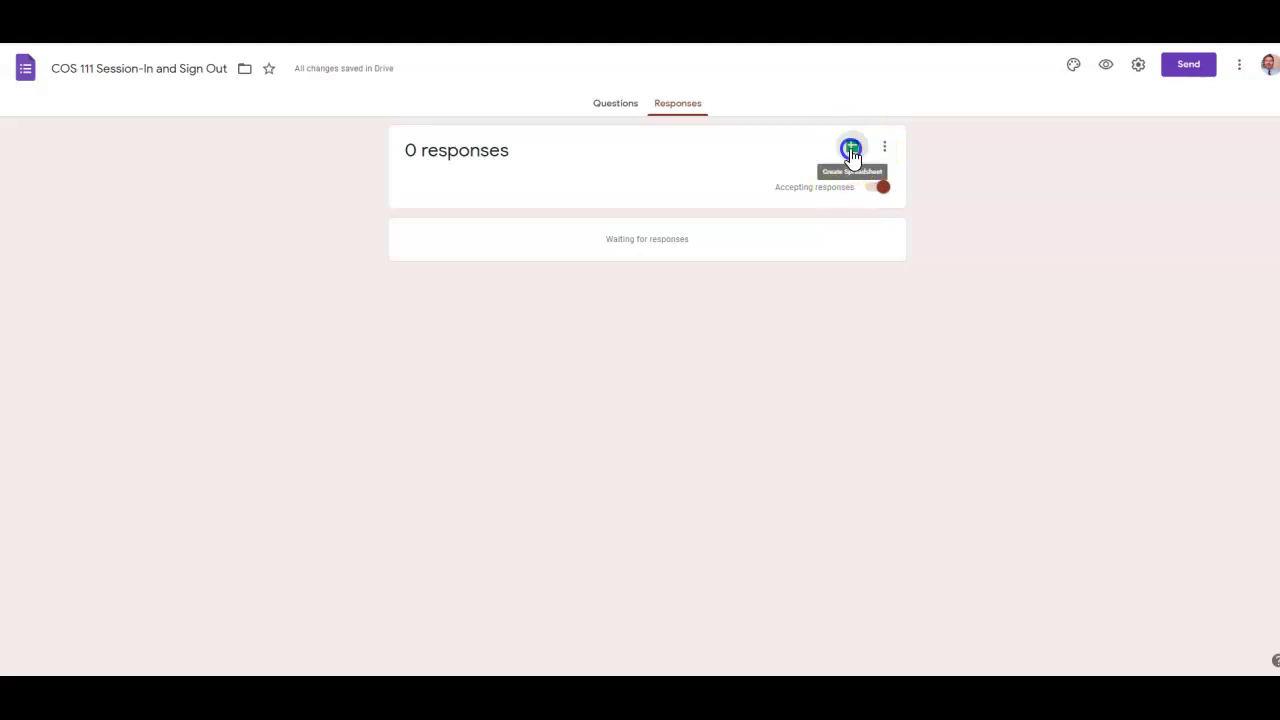
left_click(800, 233)
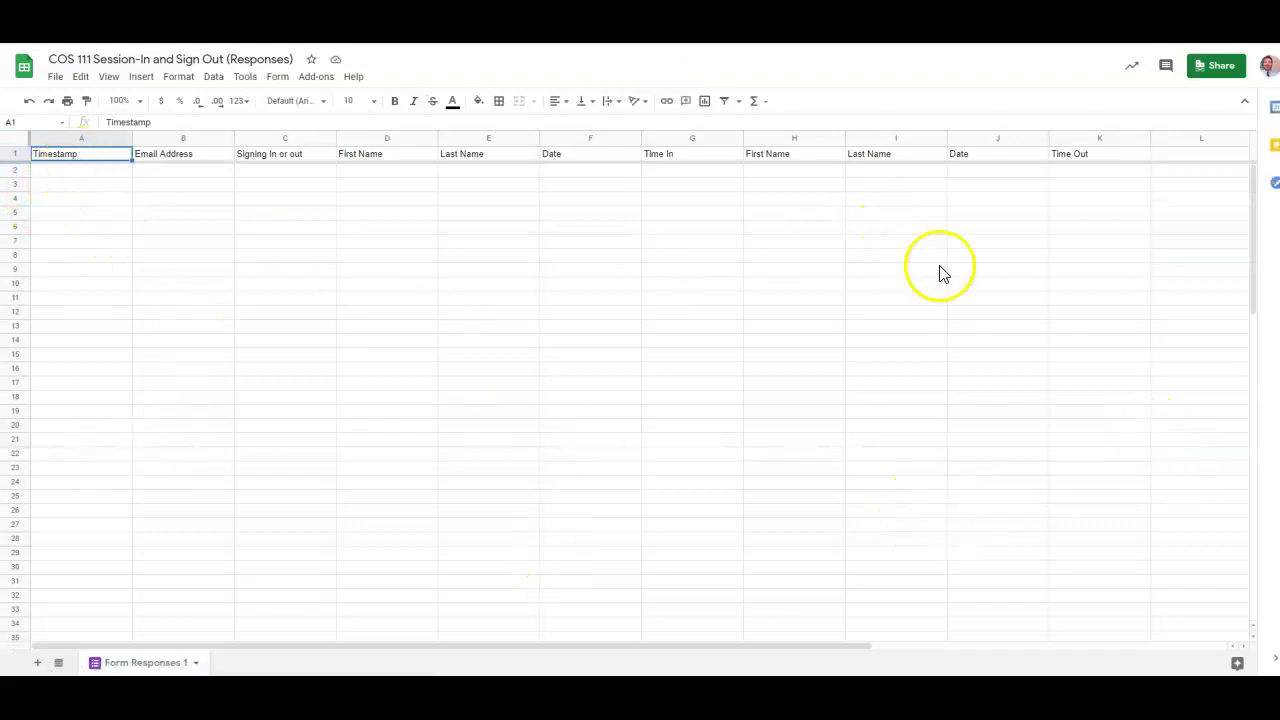
Step: Return to the form and reopen its linked response spreadsheet from the form's responses
key("ctrl+shift+Tab")
left_click(617, 104)
left_click(651, 107)
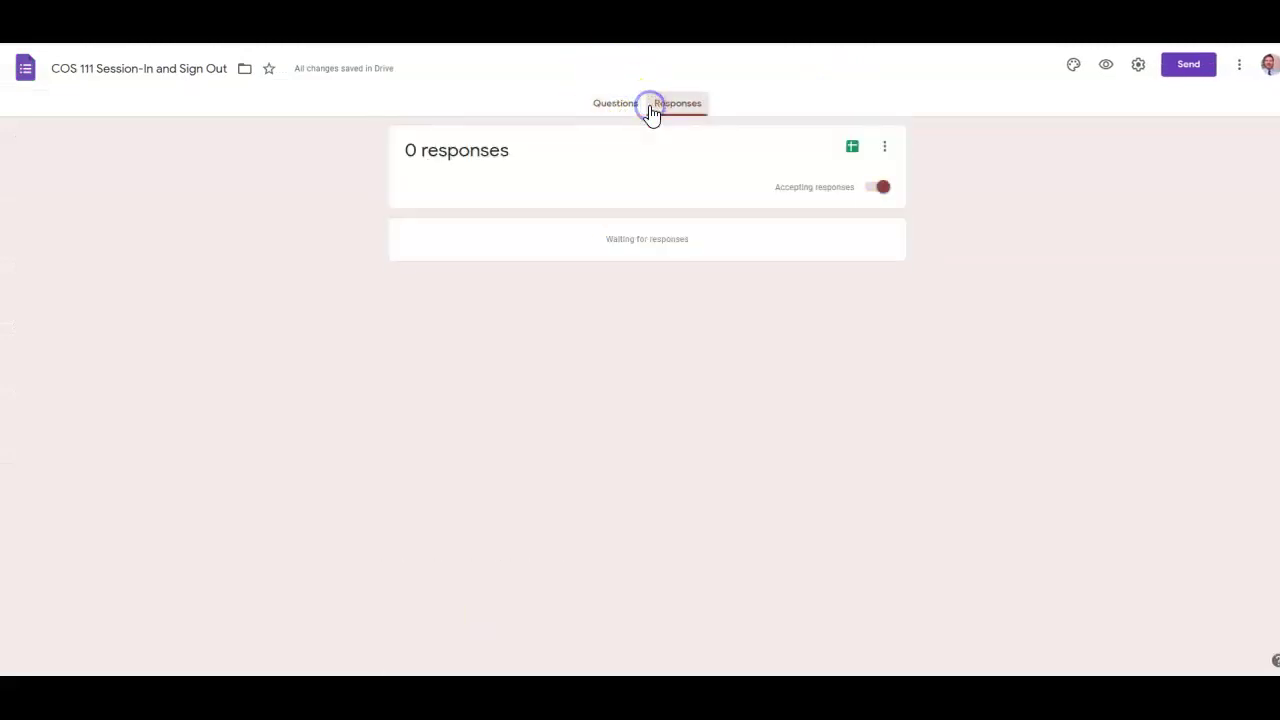
left_click(851, 149)
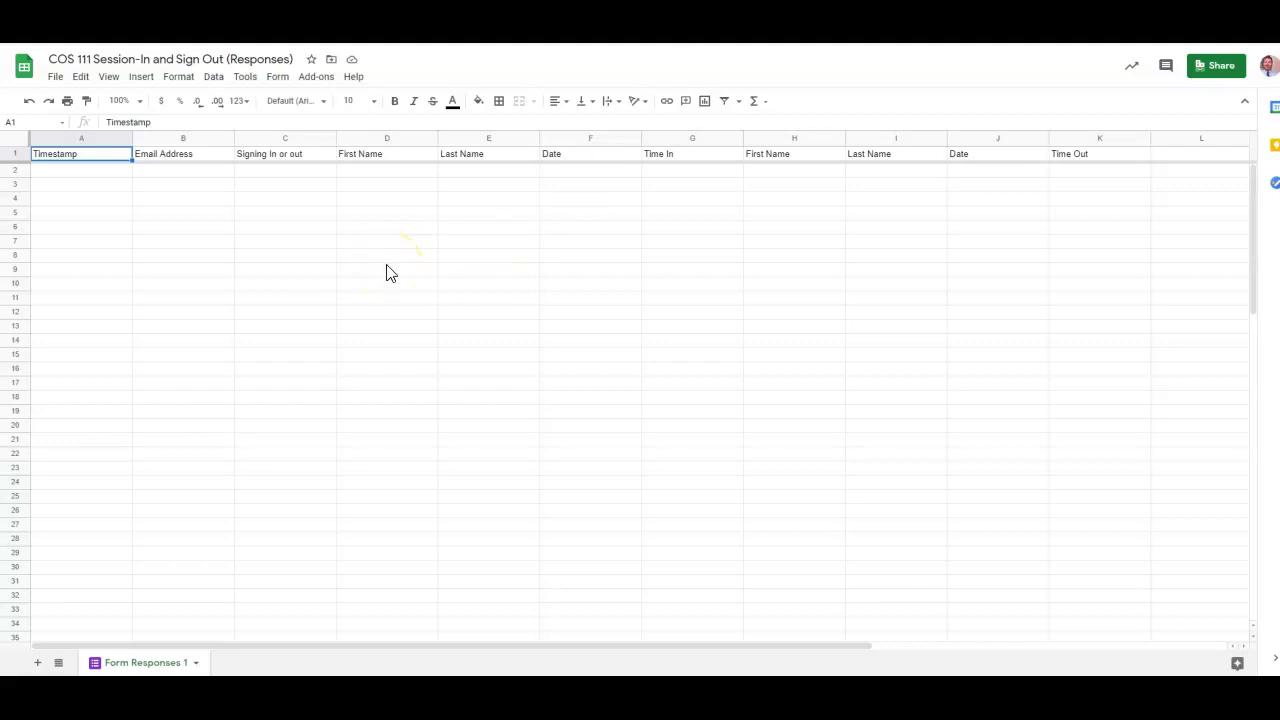
Step: Set the spreadsheet's notification rules to email a daily digest when a user submits a form, and save them
left_click(244, 78)
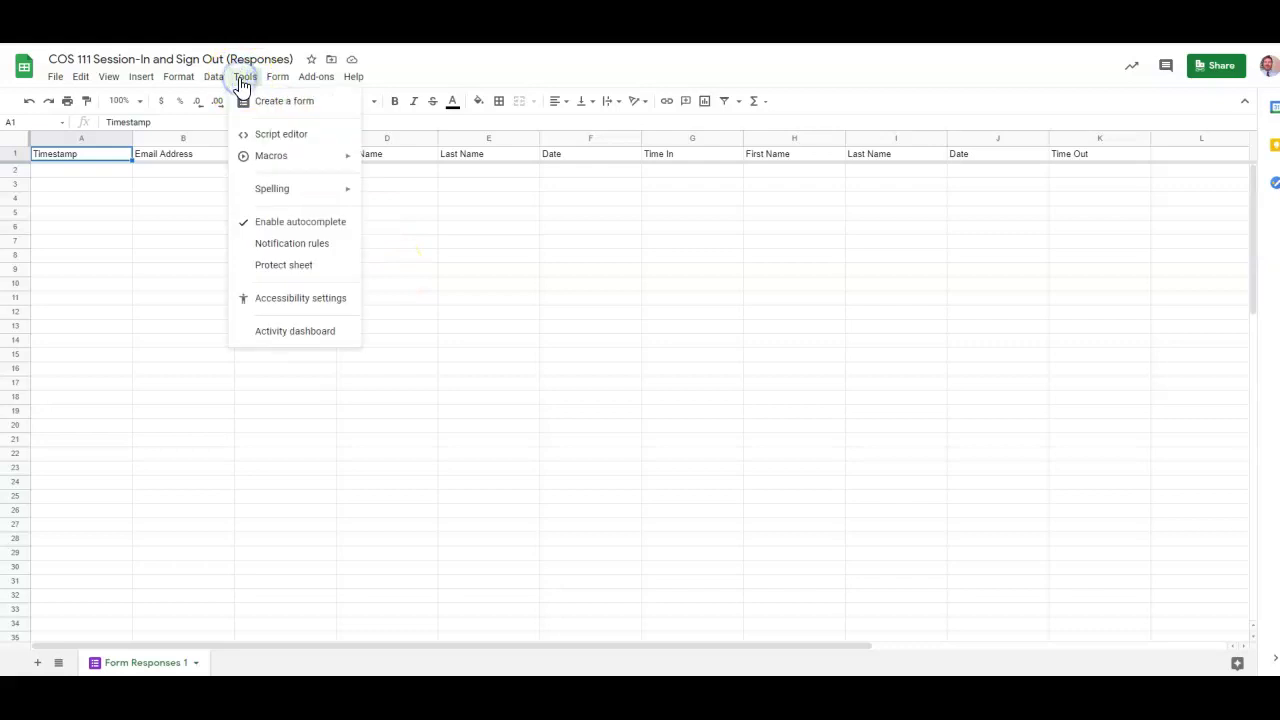
left_click(298, 246)
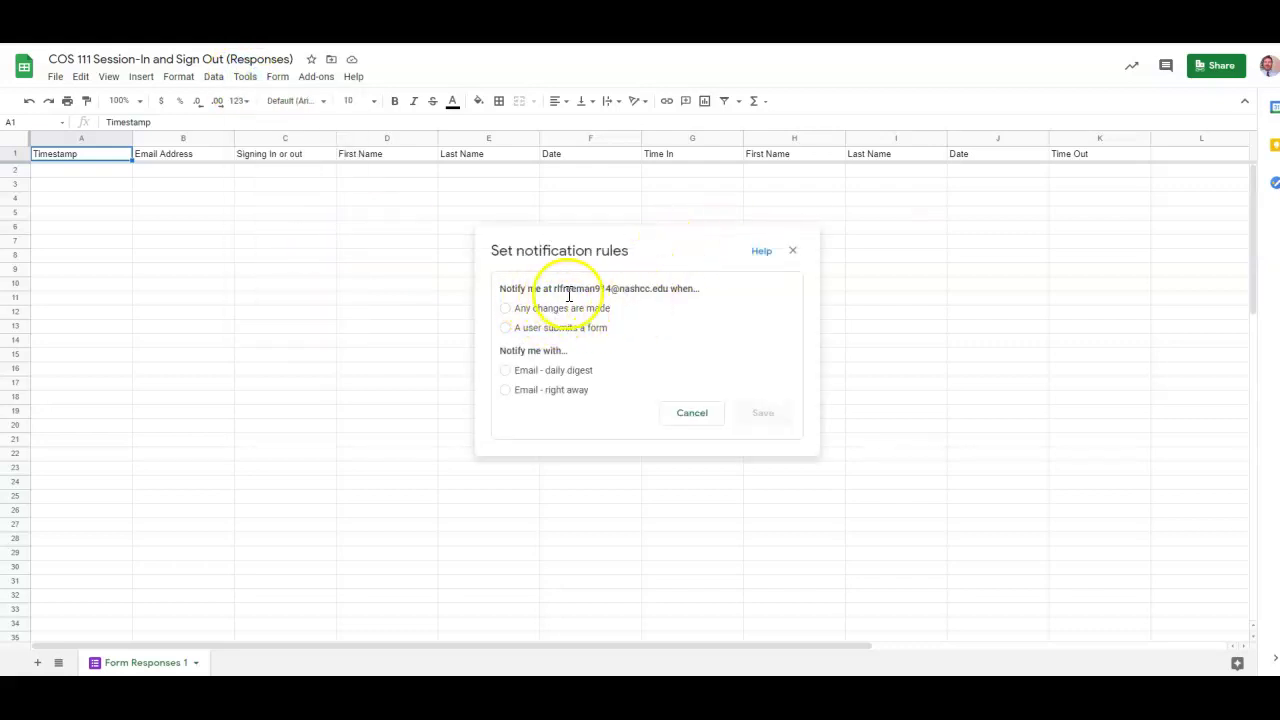
left_click(506, 329)
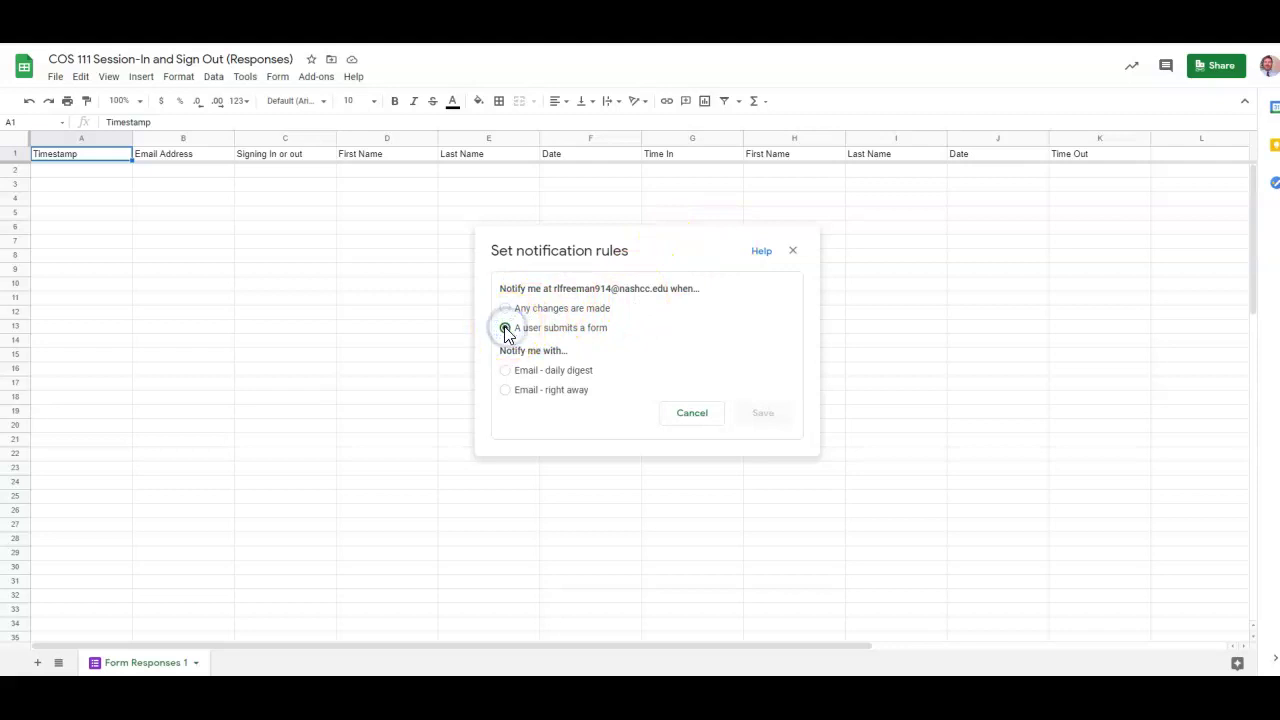
left_click(506, 394)
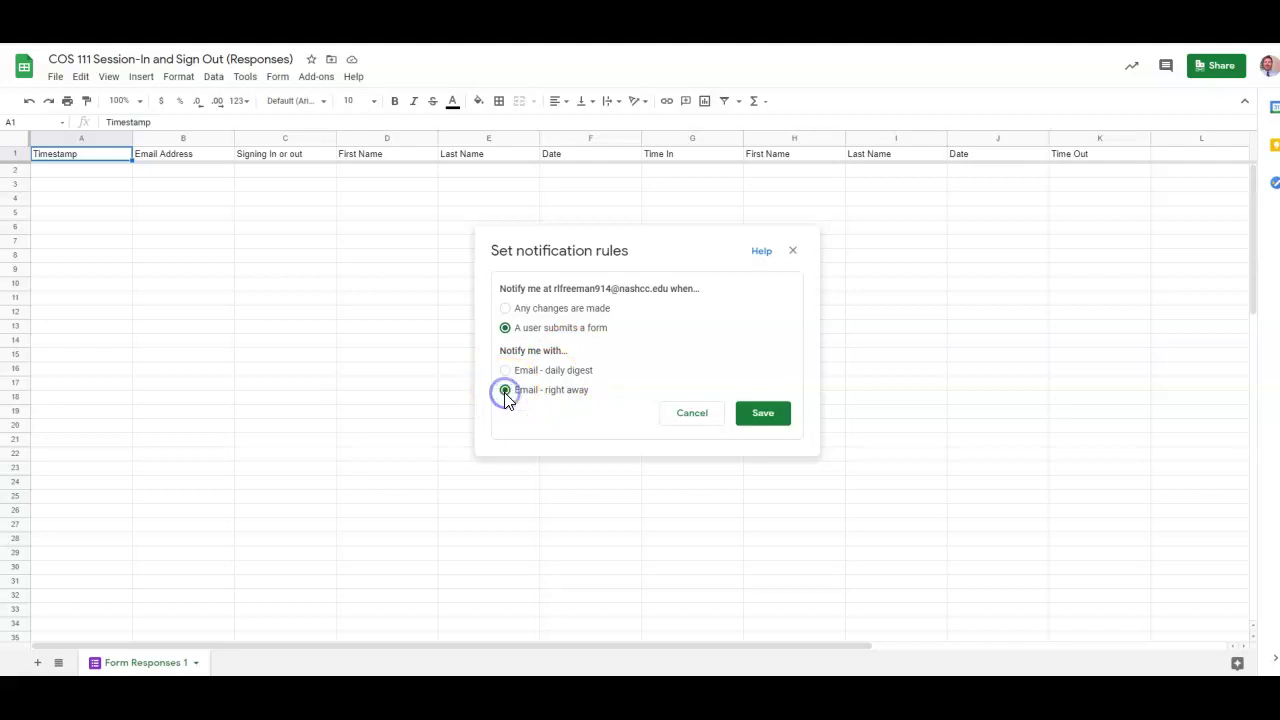
left_click(506, 371)
left_click(760, 415)
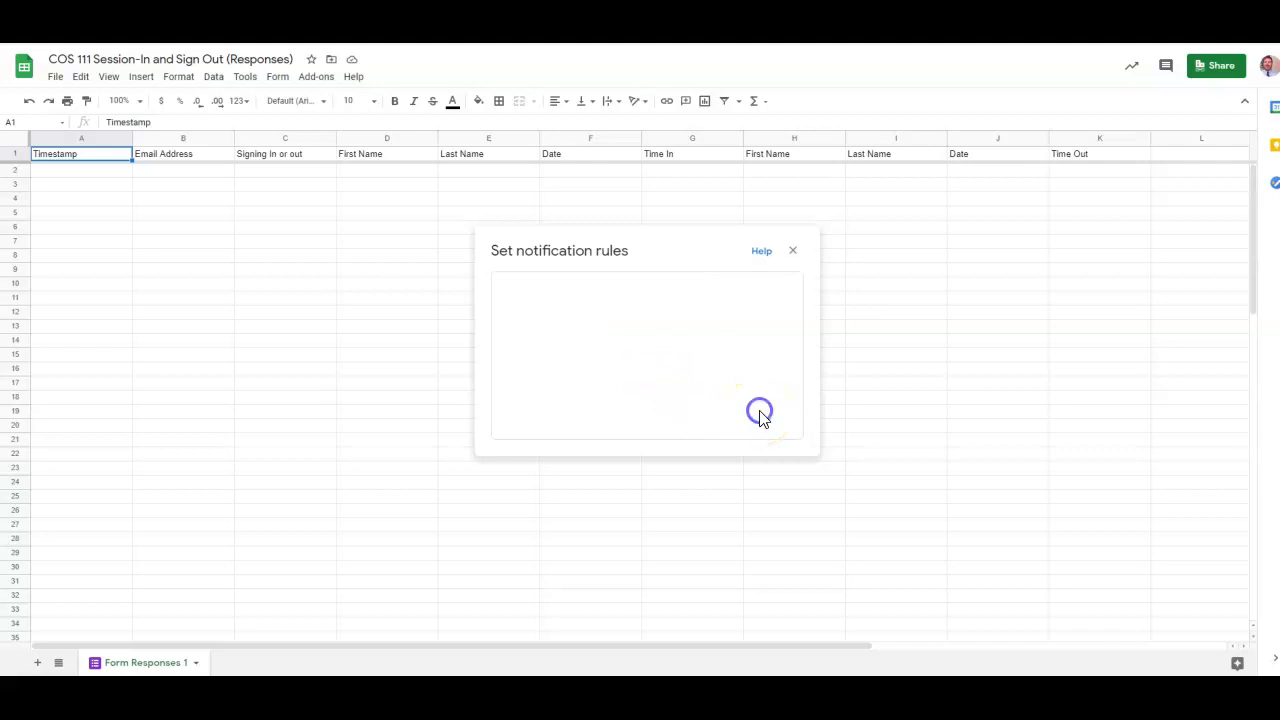
left_click(771, 466)
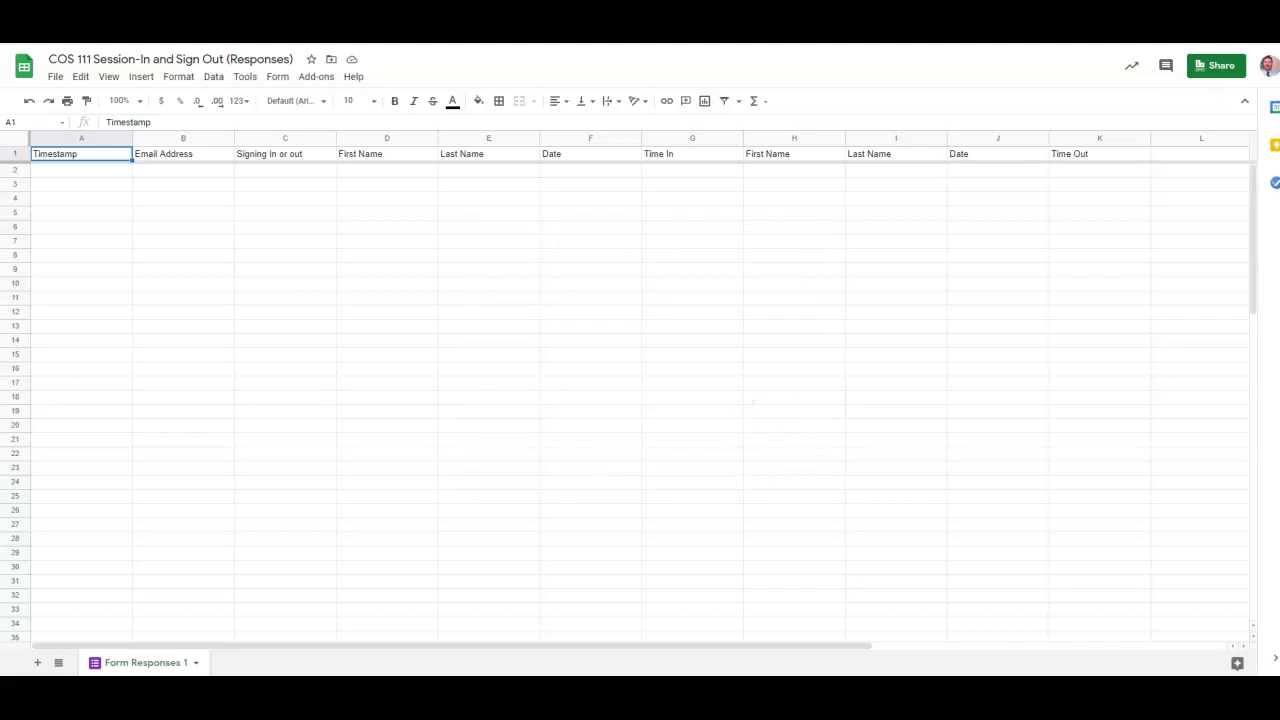
Step: Switch back to the Moodle course page and move the Sign in and Sign out link directly below the first Announcements item
key("ctrl+shift+Tab")
key("ctrl+shift+Tab")
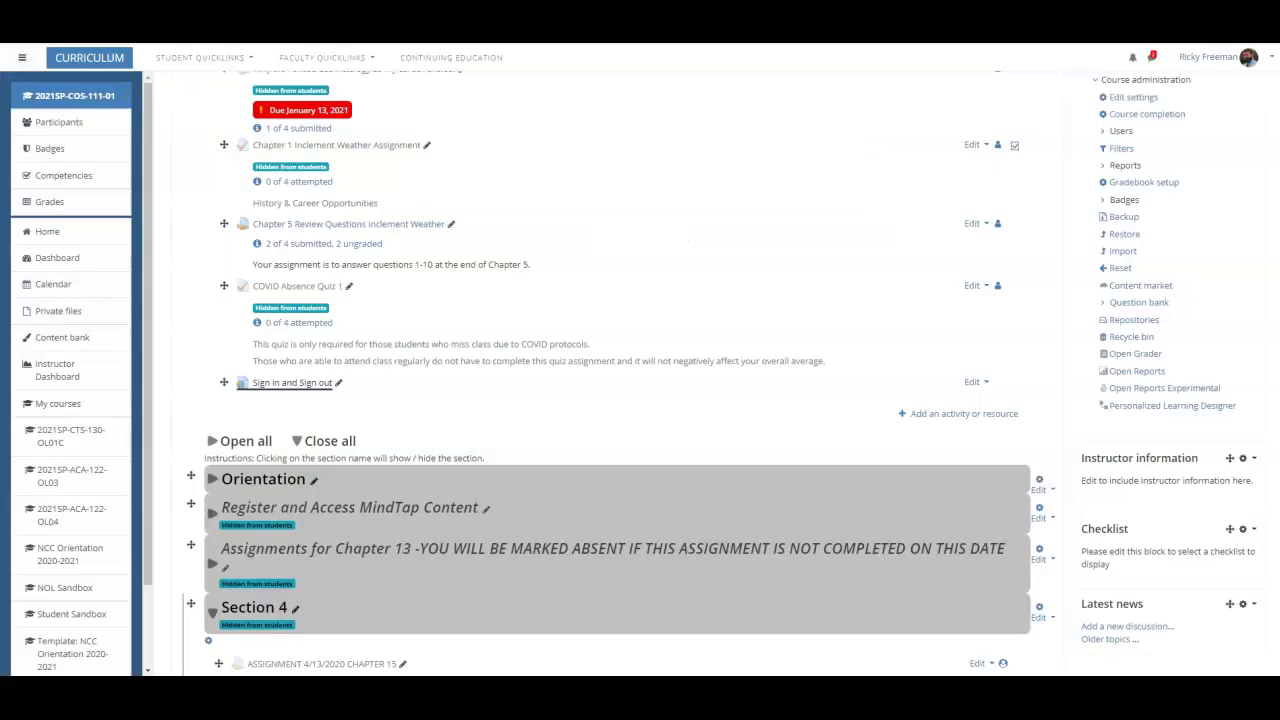
scroll(229, 420, "up", 2)
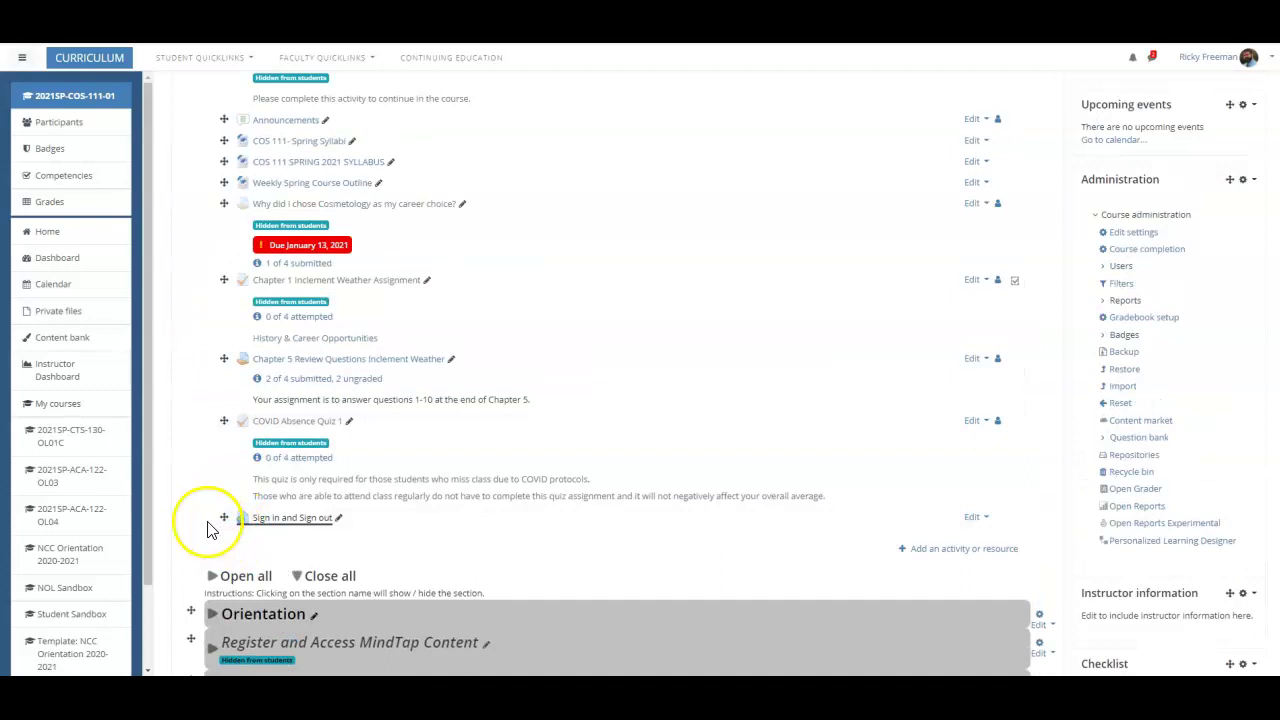
left_click_drag(220, 522, 226, 219)
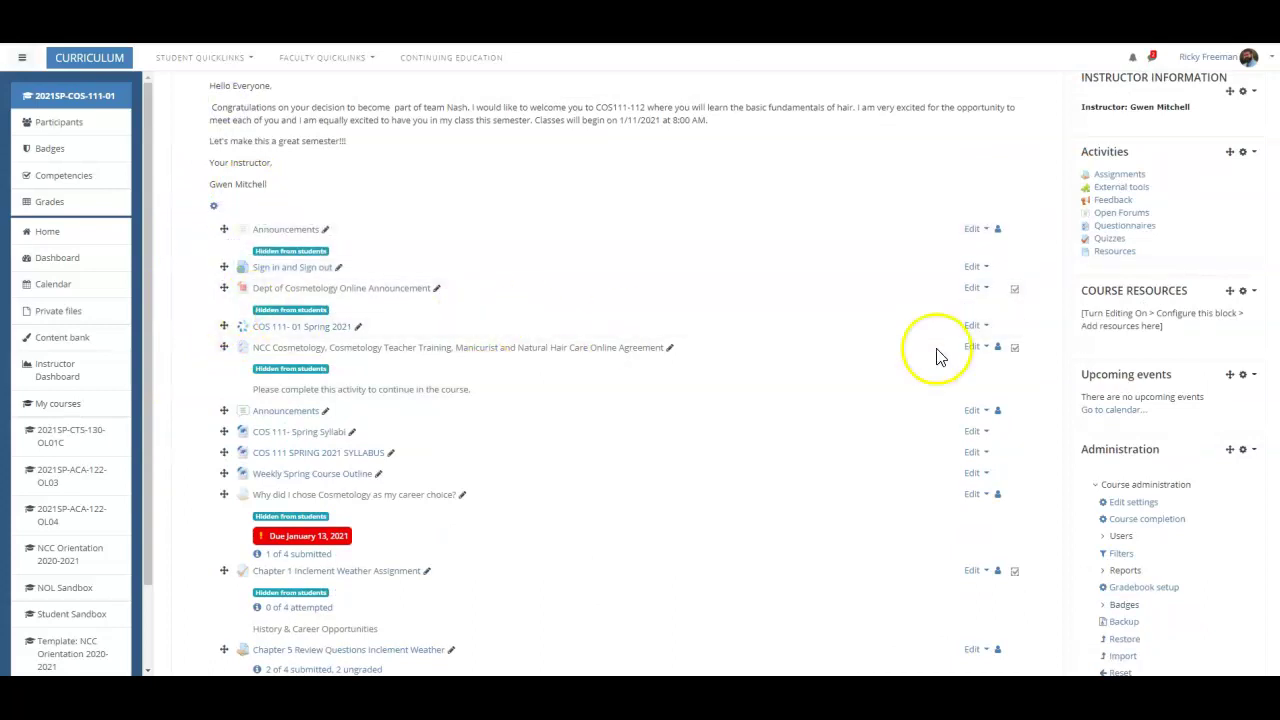